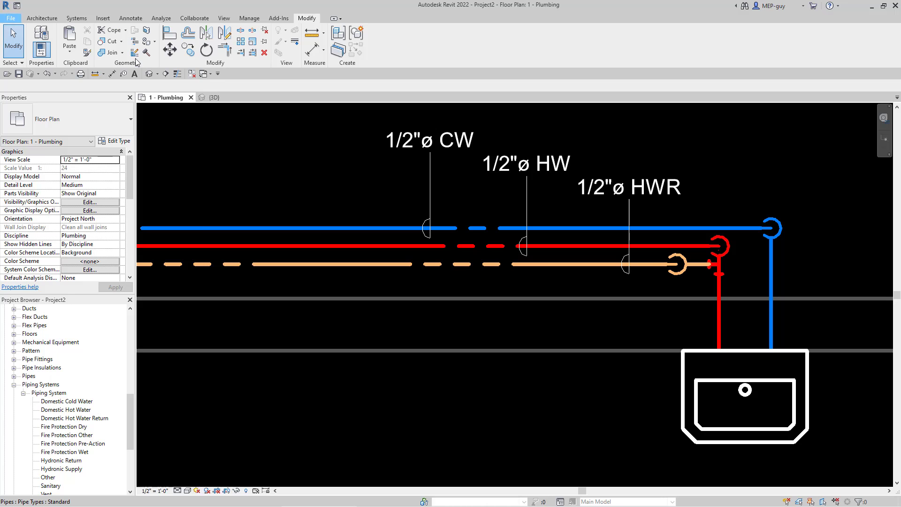
Create a new project from the Plumbing-Default.rte template.
key("ctrl+n")
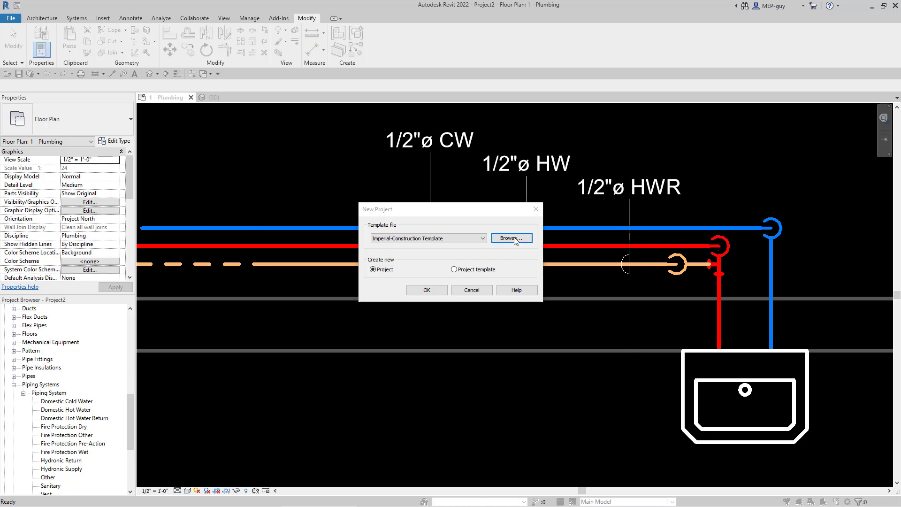
left_click(509, 238)
left_click(553, 355)
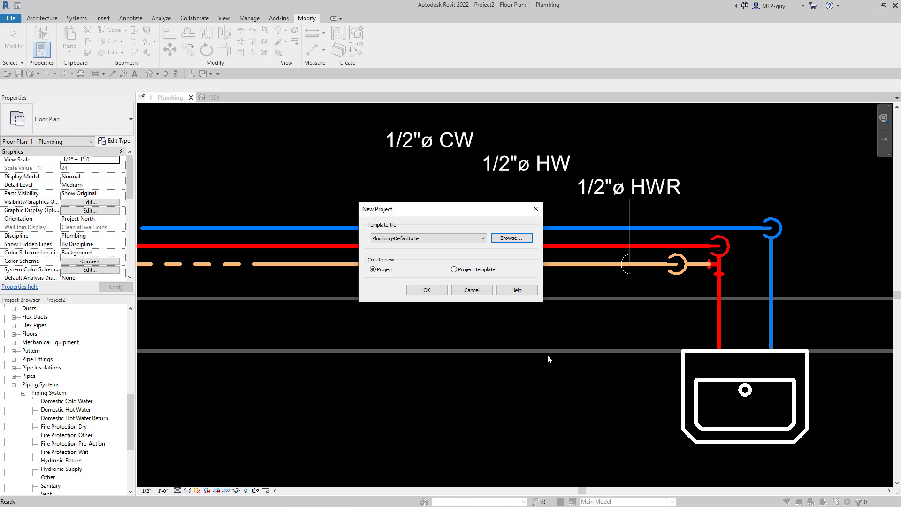
left_click(435, 291)
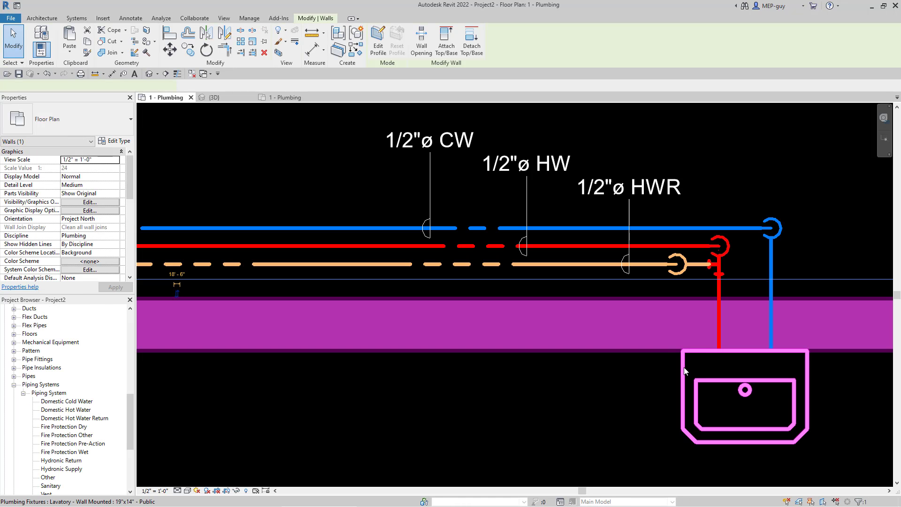
Paste the copied wall, lavatory and 1/2"ø HWR tag into the new project's 1 - Plumbing plan.
left_click(686, 367, "ctrl")
left_click(652, 187, "ctrl")
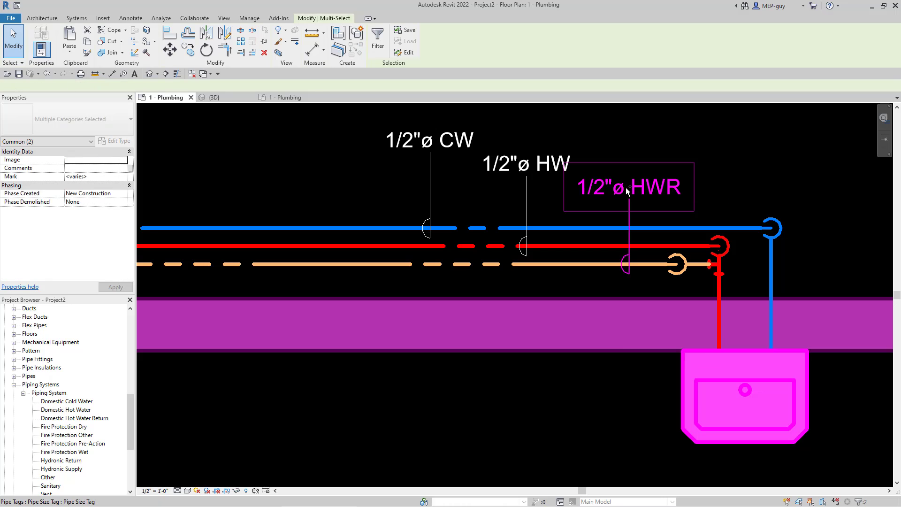
key("ctrl+Tab")
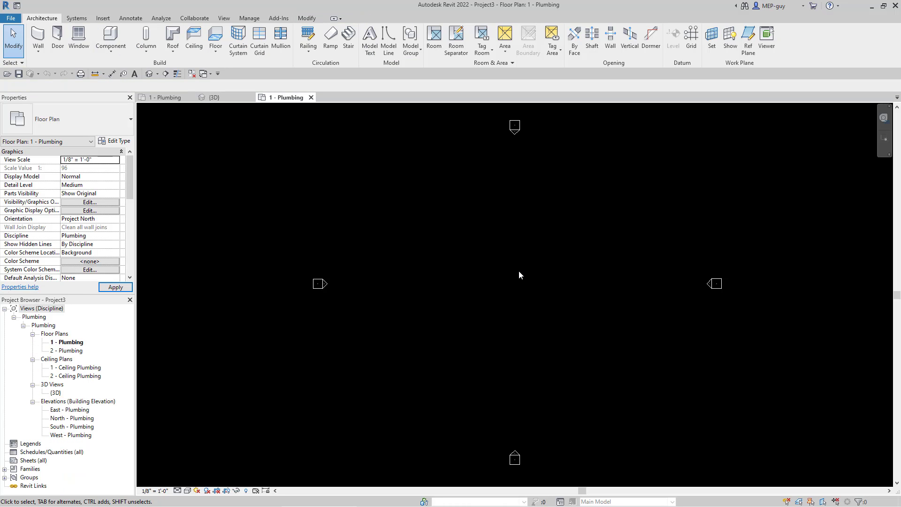
left_click(70, 38)
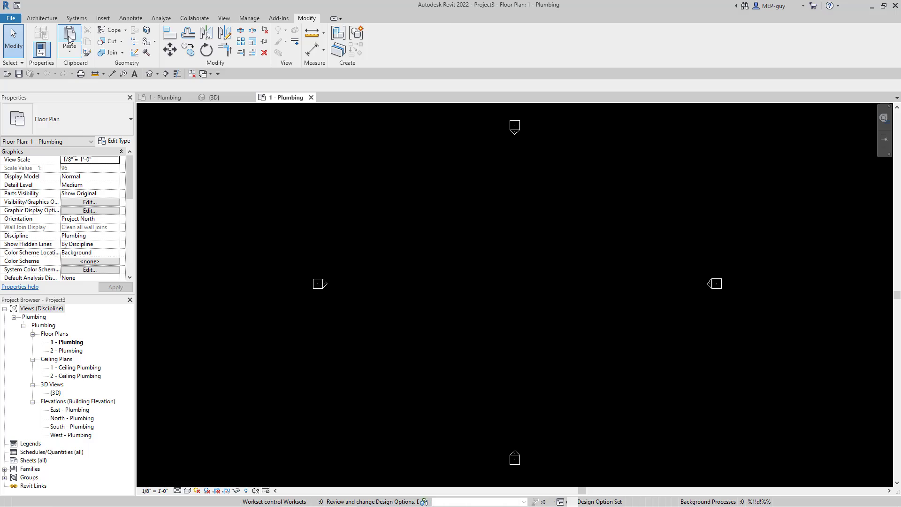
left_click(490, 295)
left_click(544, 304)
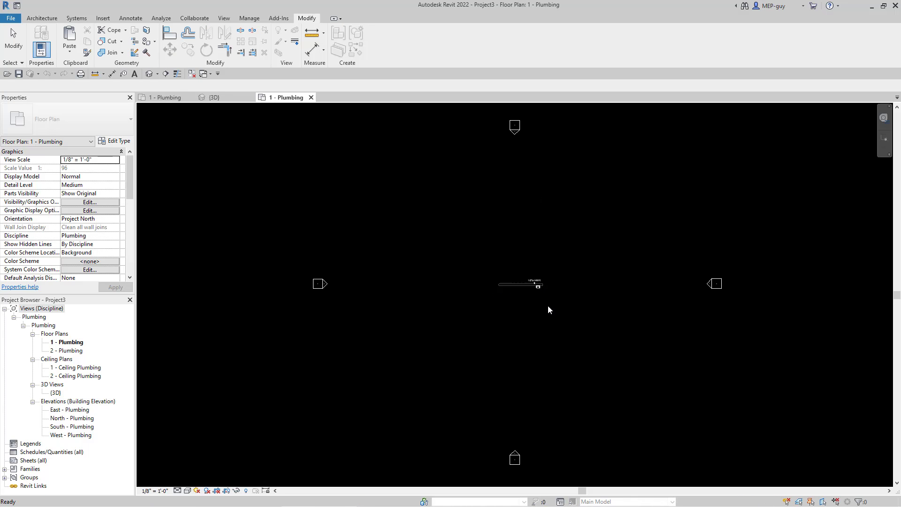
scroll(530, 289, "up", 10)
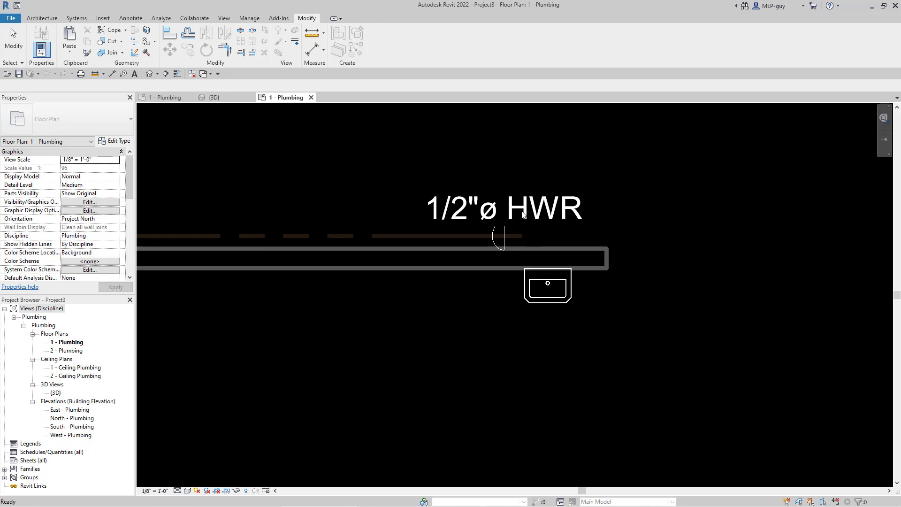
Draw a 1/2" pipe from the lavatory's inlet, rising past the wall, then running left.
left_click(737, 378)
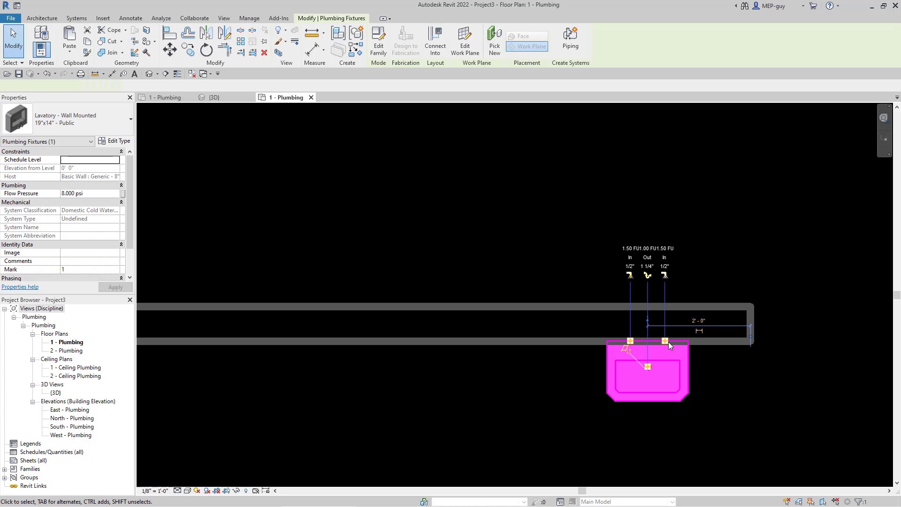
left_click(665, 276)
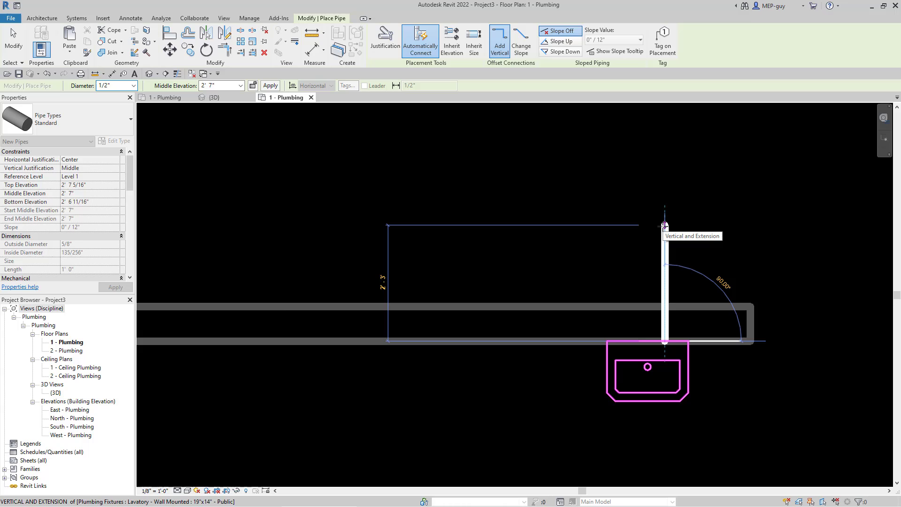
left_click(665, 226)
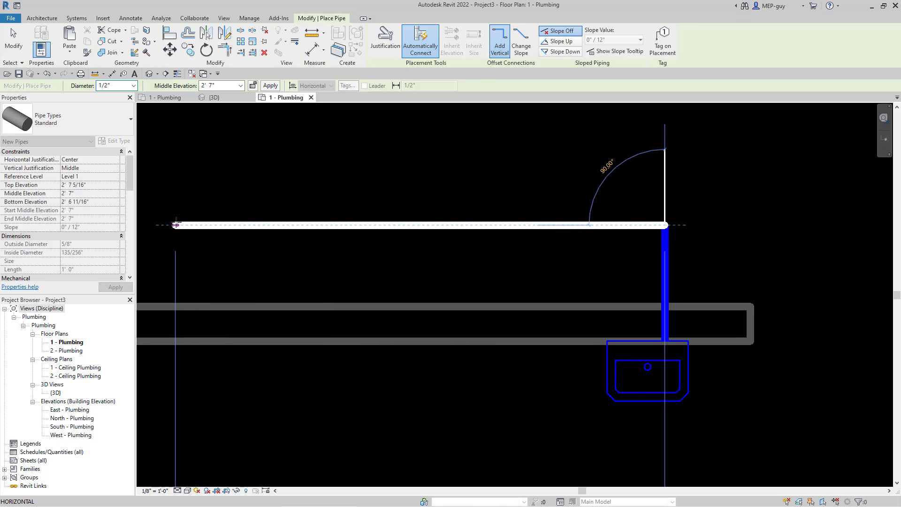
scroll(798, 239, "down", 3)
left_click(416, 233)
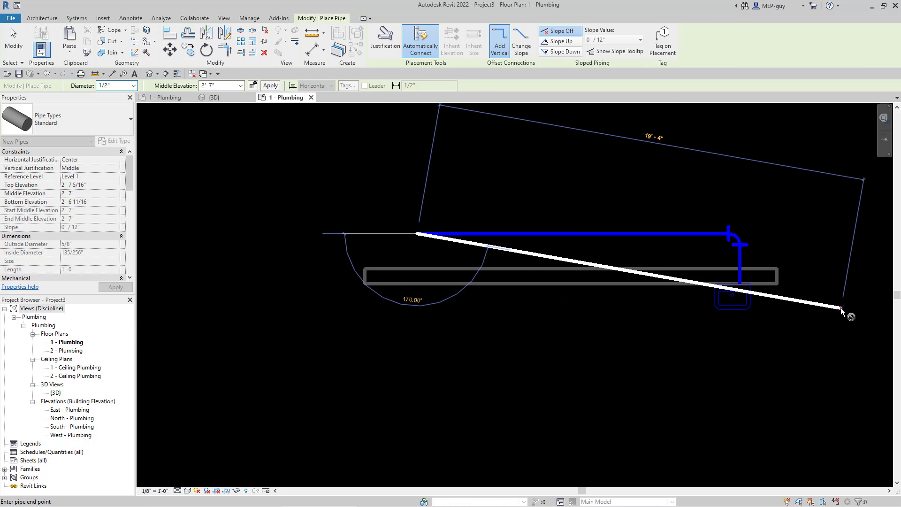
key("Escape")
key("Escape")
scroll(795, 258, "up", 2)
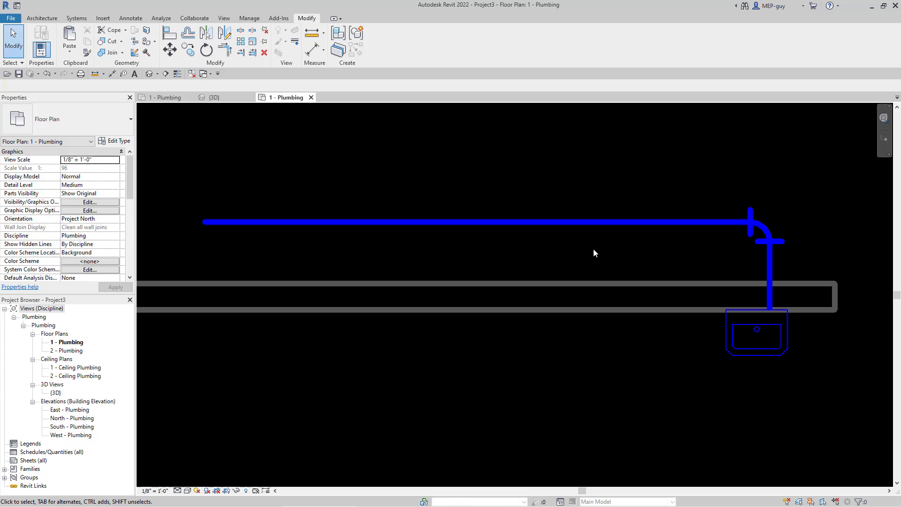
Override the Domestic Cold Water system's line color to RGB 000-128-255 and apply it.
left_click(401, 224)
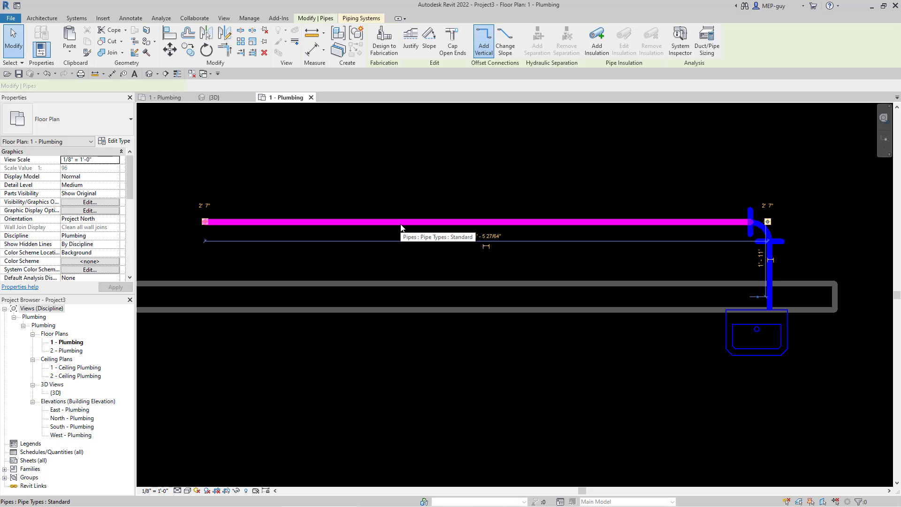
left_click(362, 18)
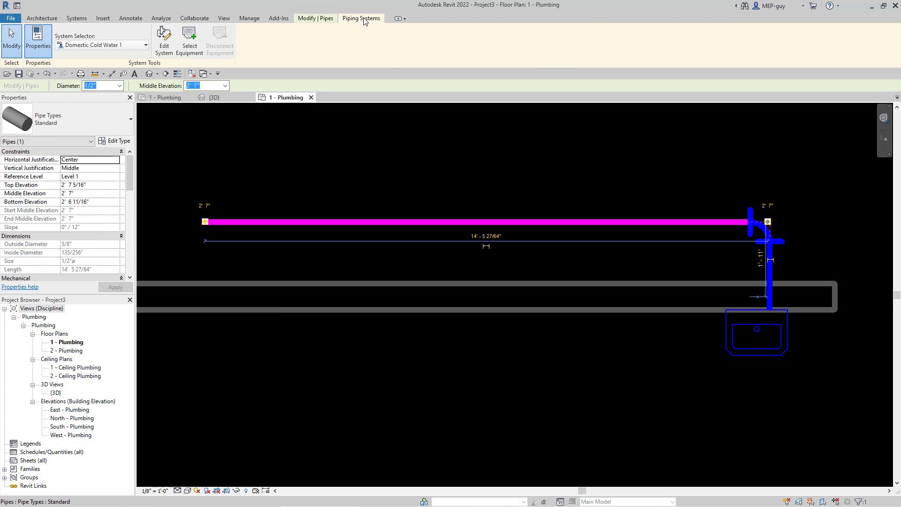
left_click(114, 142)
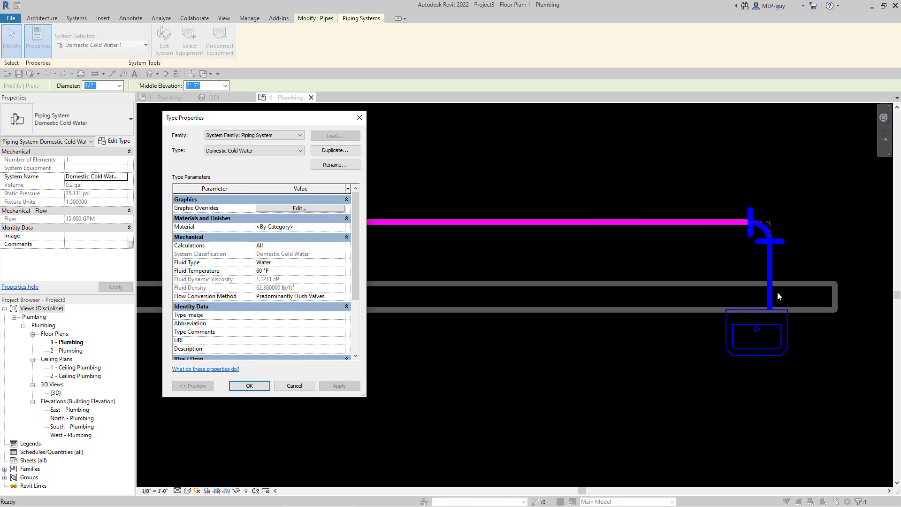
left_click(302, 207)
mouse_move(295, 221)
left_mouse_down()
mouse_move(635, 249)
mouse_move(580, 301)
mouse_move(571, 294)
left_mouse_up()
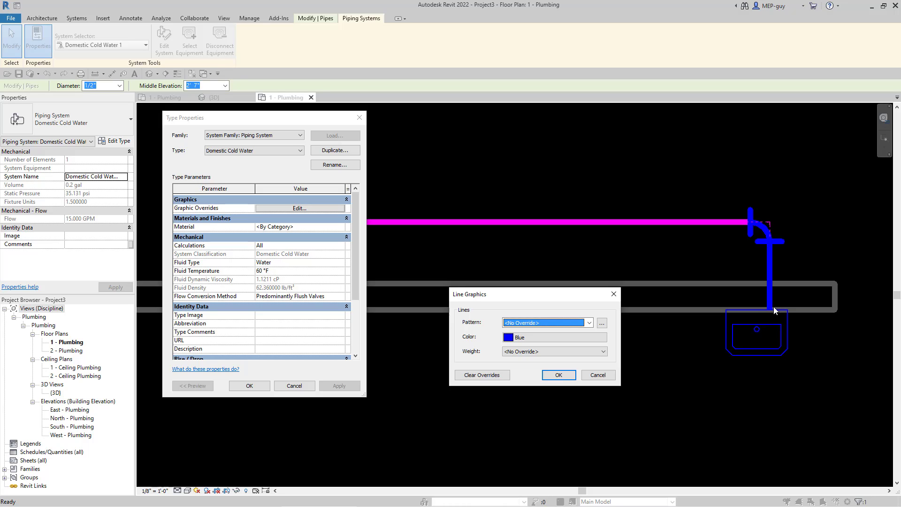
left_click(542, 339)
left_click(498, 273)
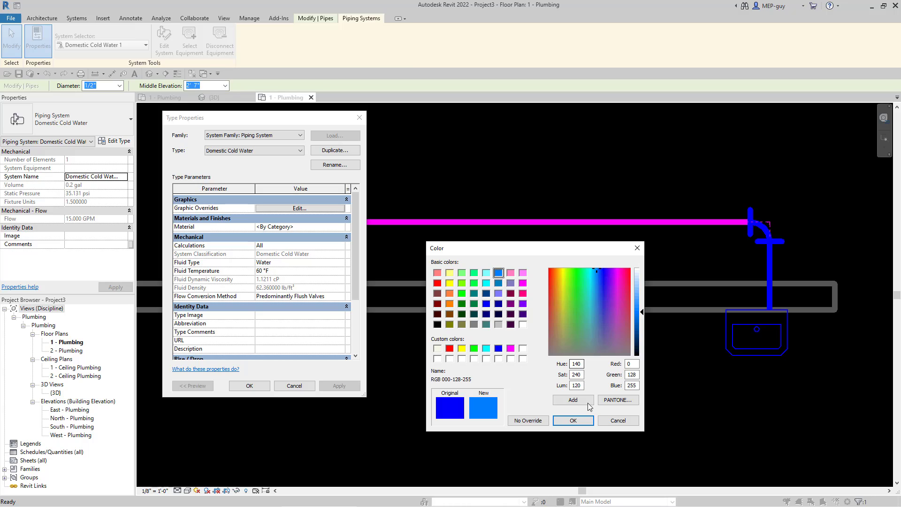
left_click(583, 420)
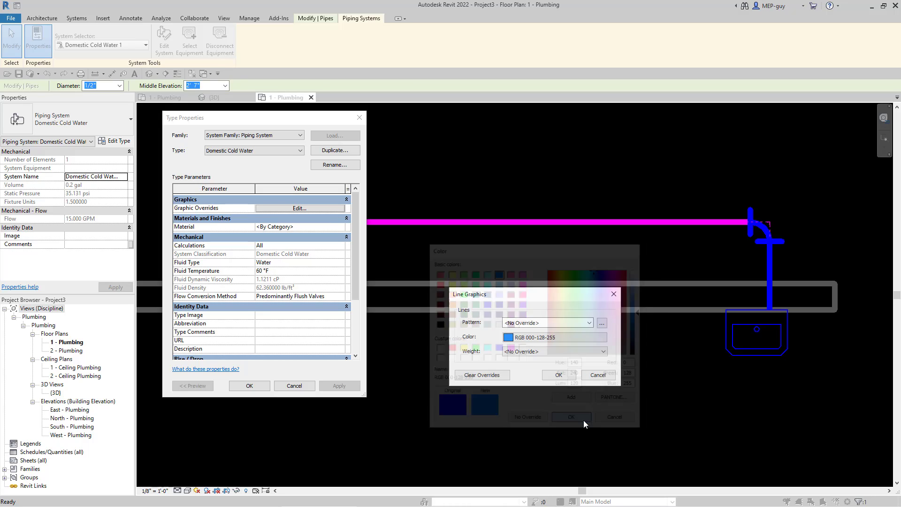
left_click(553, 375)
left_click(339, 385)
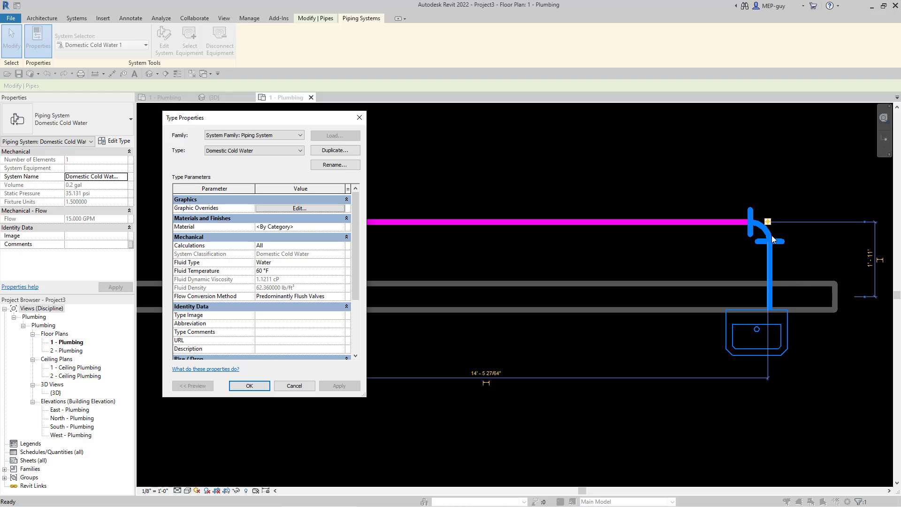
Set the Domestic Cold Water system's line pattern override to Center 1/4" and apply it.
left_click(299, 209)
left_click_drag(534, 294, 514, 265)
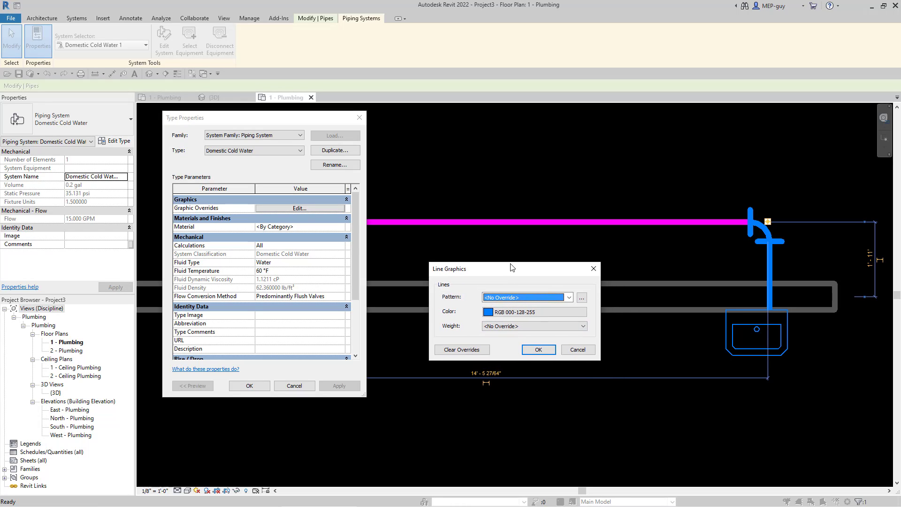
left_click(569, 295)
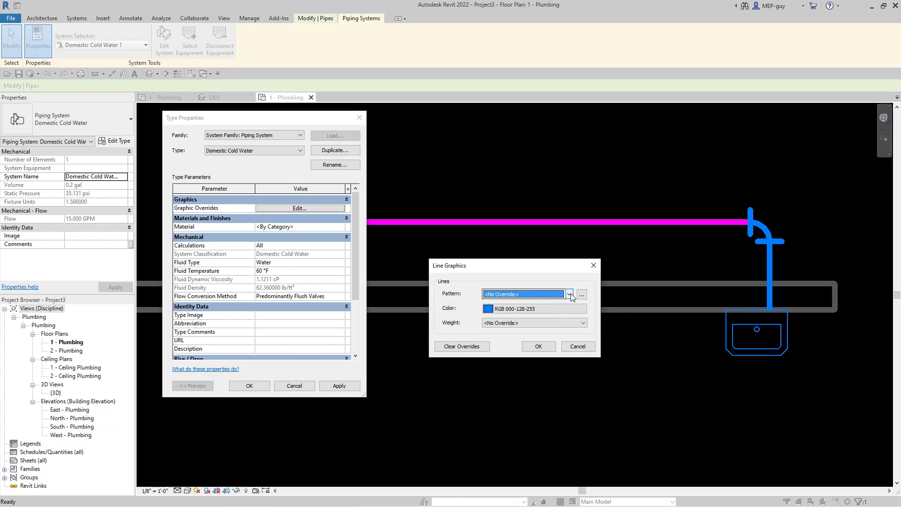
left_click_drag(569, 104, 574, 124)
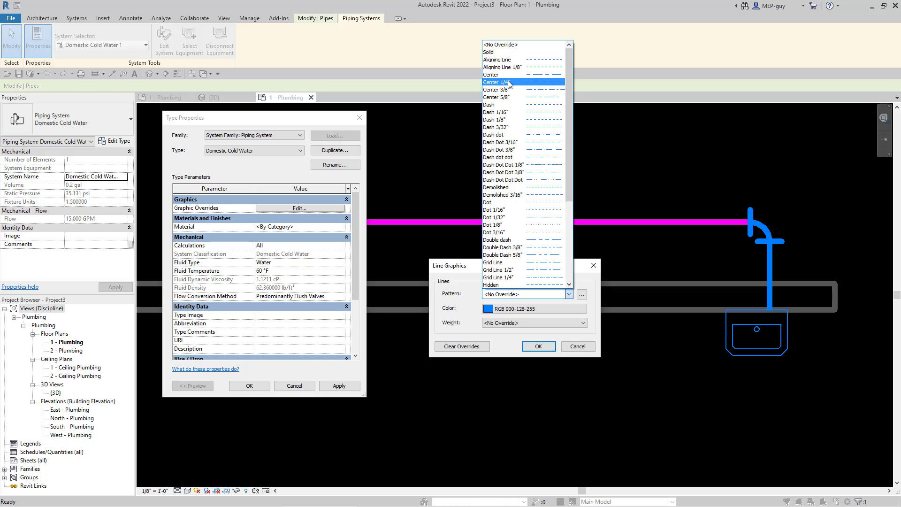
left_click(544, 84)
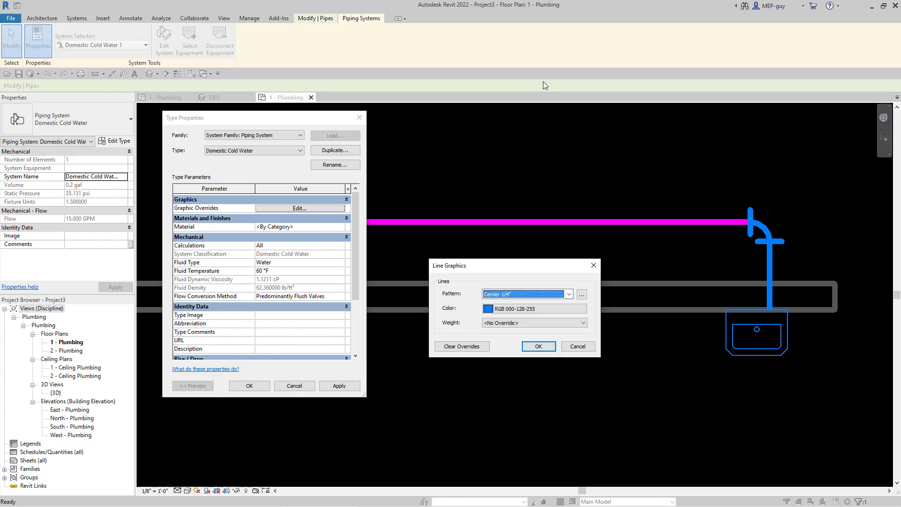
left_click(539, 346)
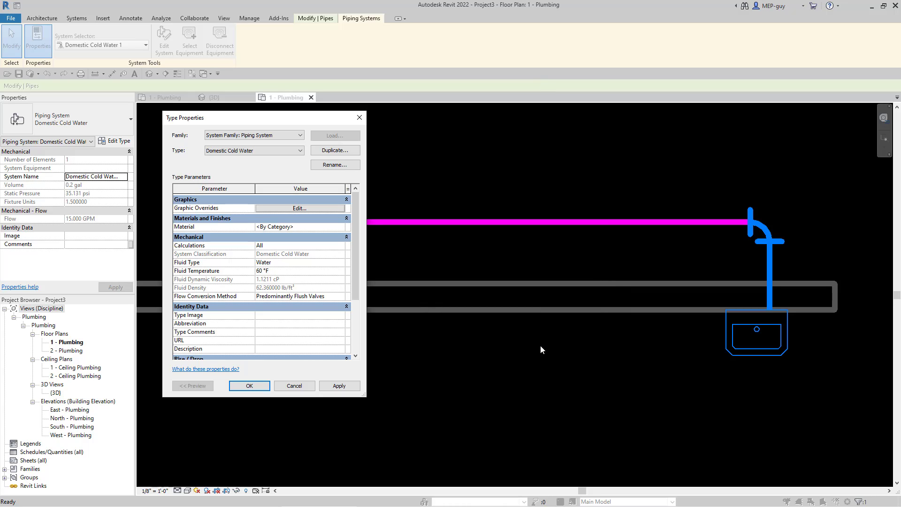
left_click(344, 388)
left_click(249, 386)
left_click(554, 373)
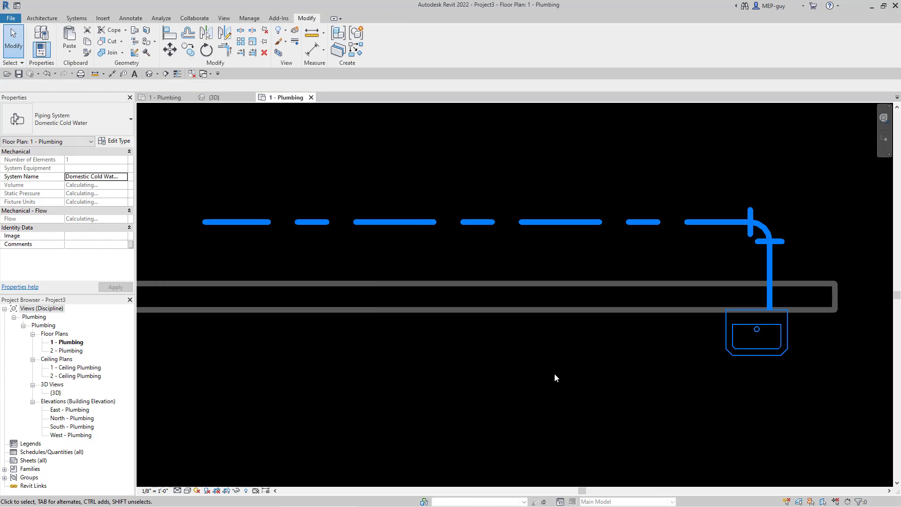
Change the 1 - Plumbing plan's view scale to 1/2" = 1'-0".
scroll(487, 381, "down", 3)
middle_click_drag(512, 404, 531, 380)
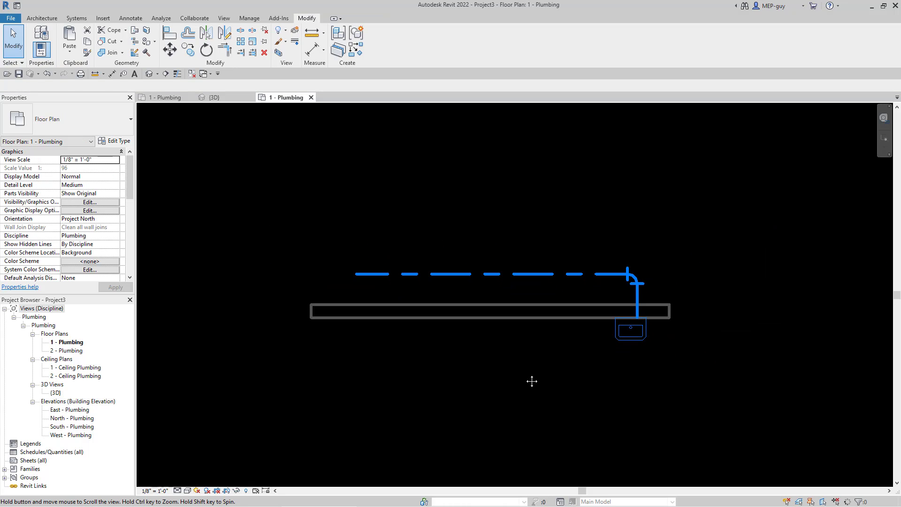
scroll(488, 276, "up", 2)
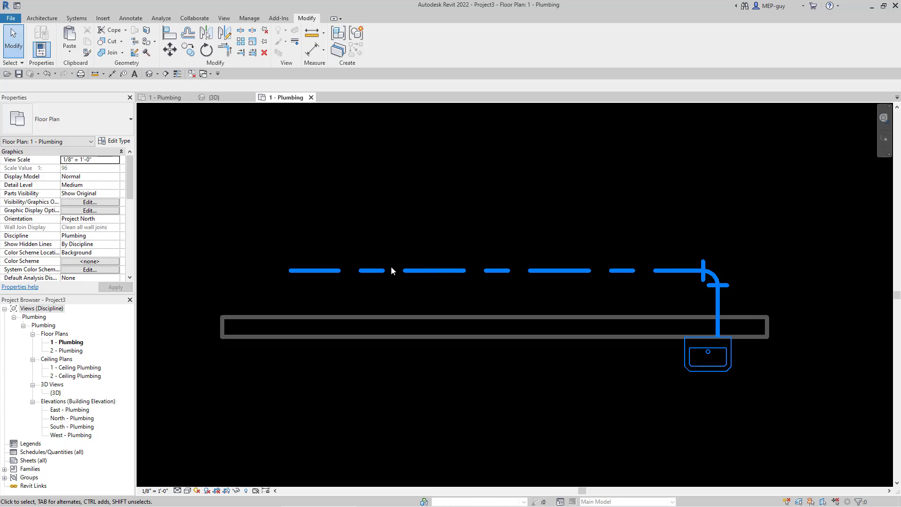
left_click(155, 491)
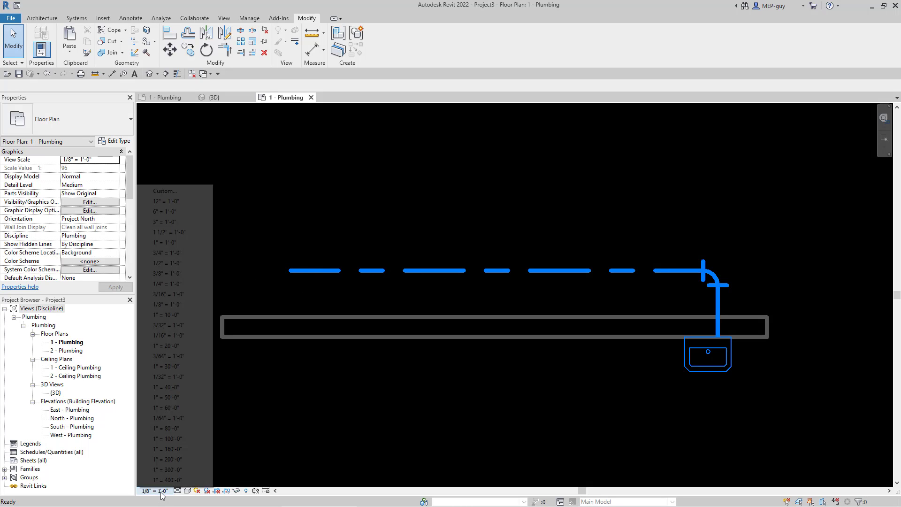
left_click(168, 263)
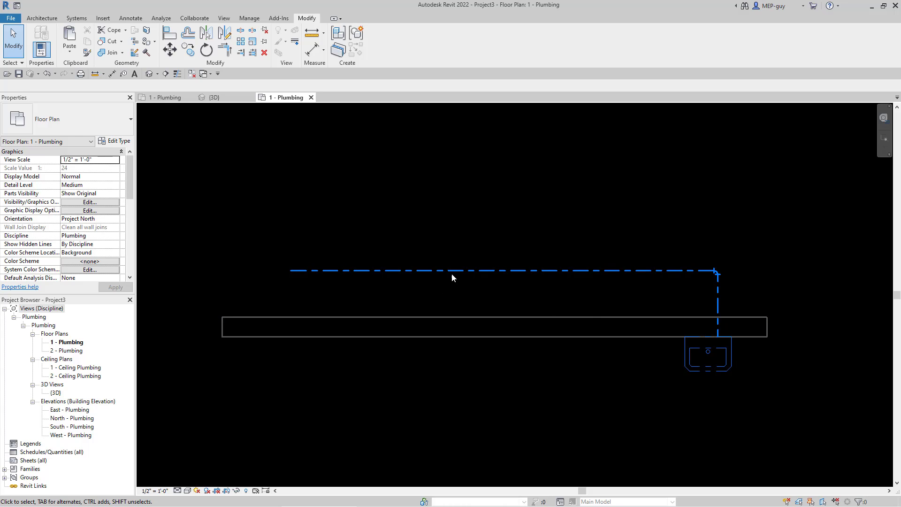
Open the Line Patterns list from the Domestic Cold Water system's graphic overrides.
left_click(512, 292)
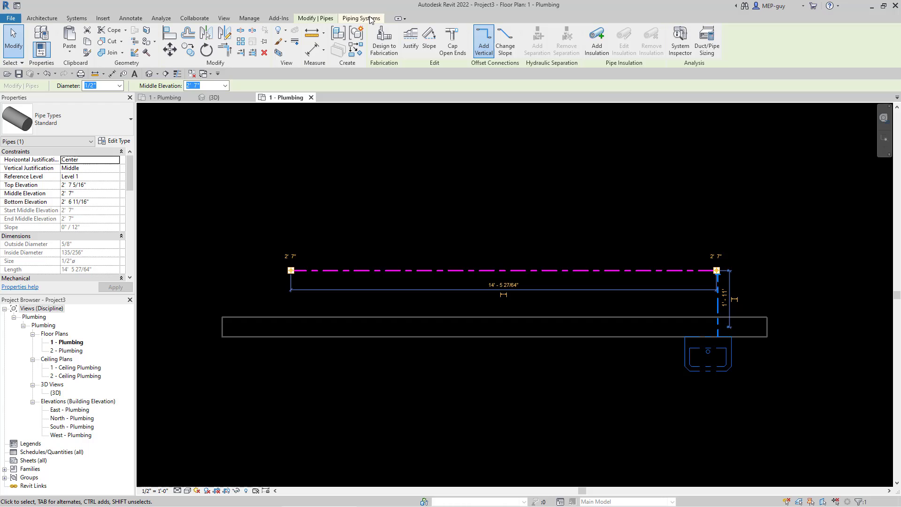
left_click(370, 18)
left_click(115, 141)
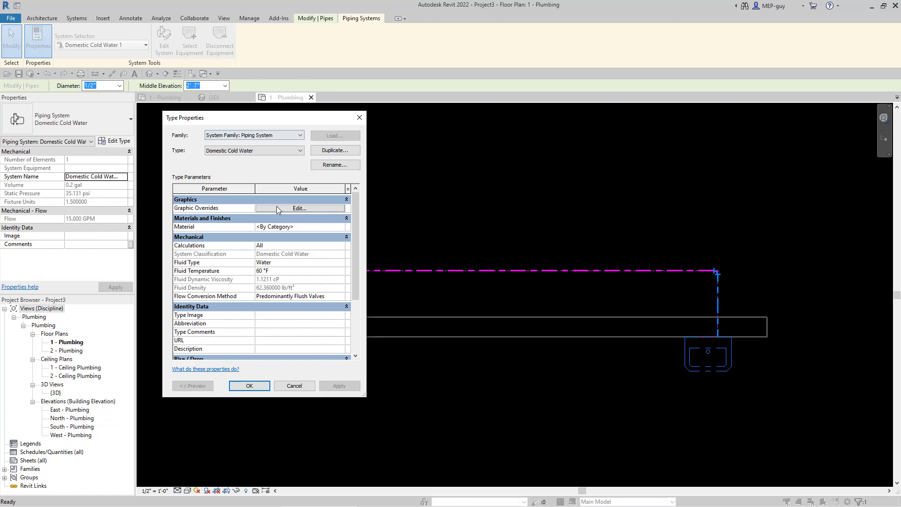
left_click(299, 208)
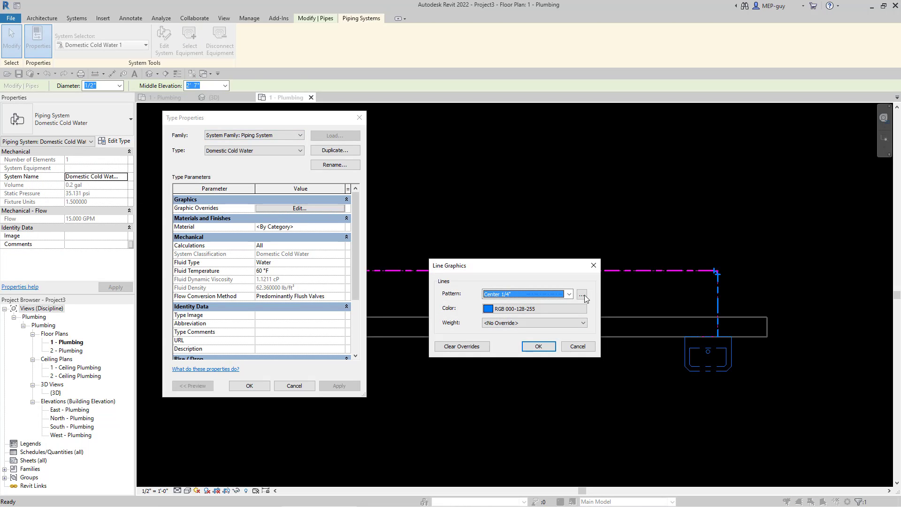
left_click(581, 295)
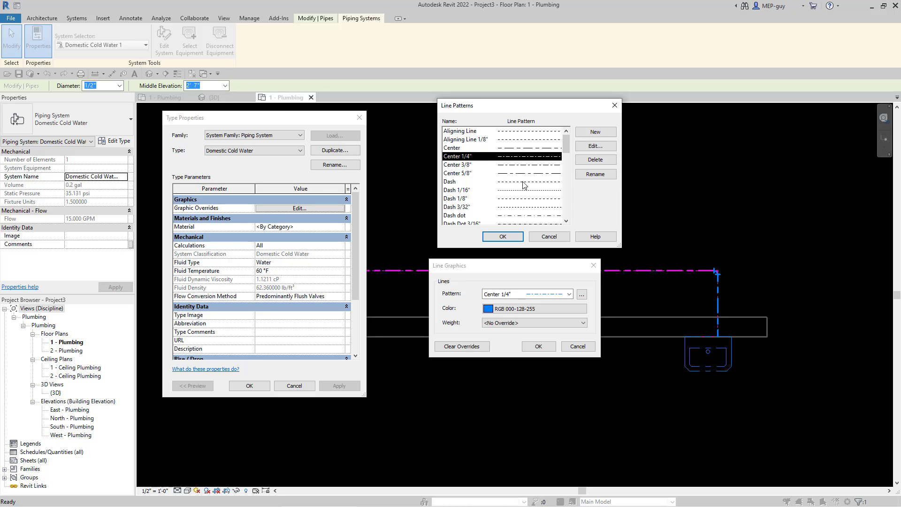
Change the Center 1/4" pattern's first dash length from 1/4" to 2".
left_click(596, 146)
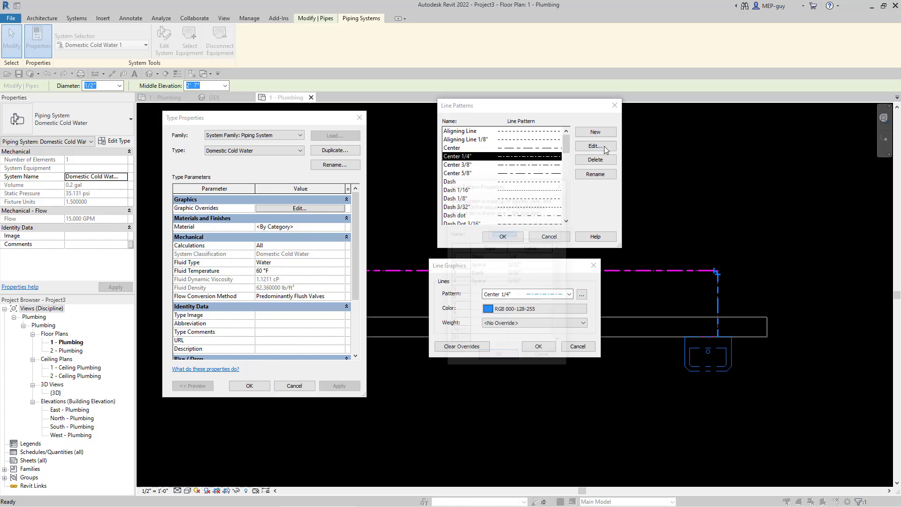
left_click_drag(524, 188, 735, 73)
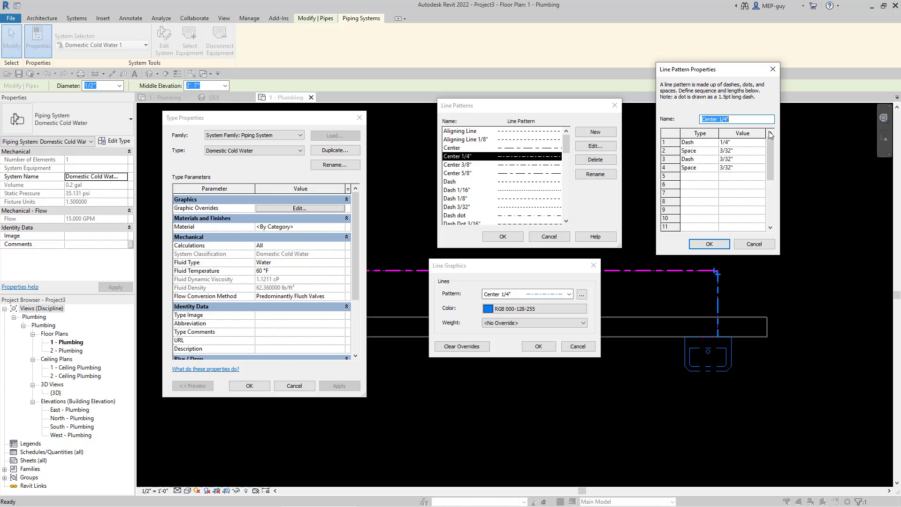
left_click(744, 140)
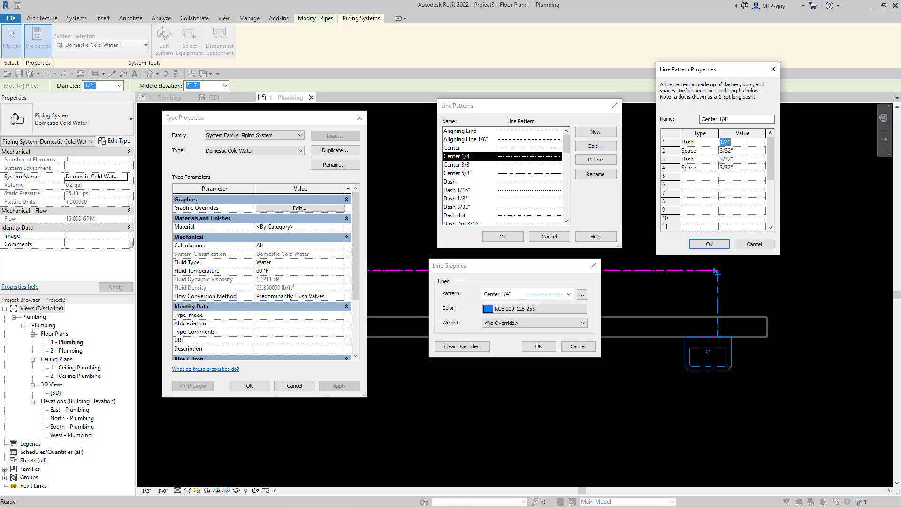
type("2\"")
left_click(709, 244)
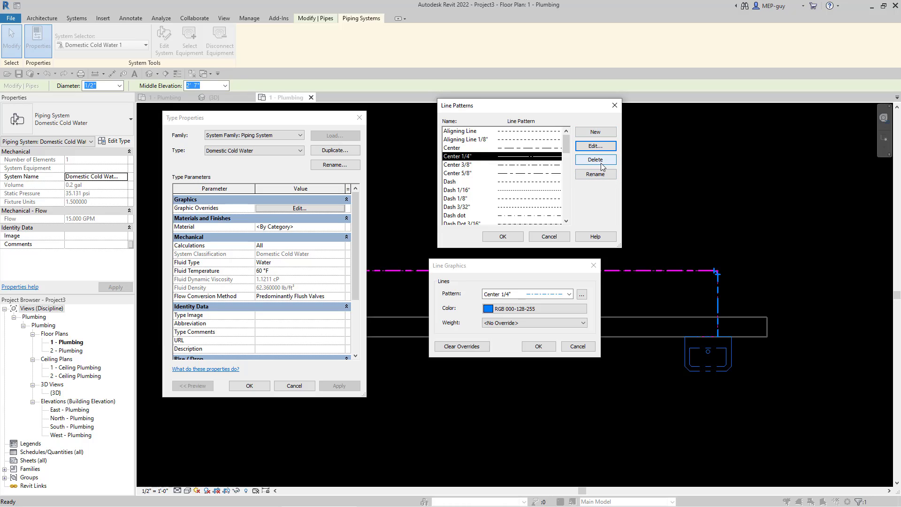
Rename the edited line pattern to CW.
left_click(596, 174)
type("CW")
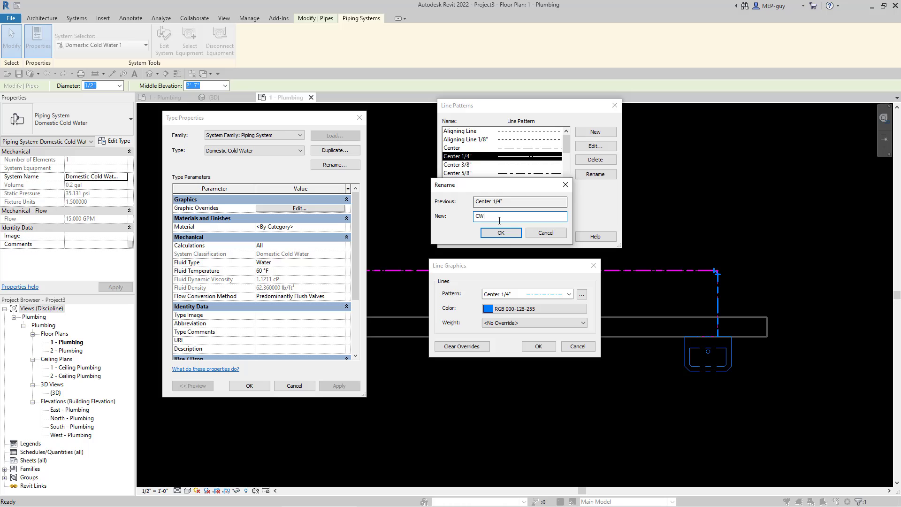
left_click(504, 233)
Apply the CW pattern to the Domestic Cold Water system and deselect the pipe.
left_click(502, 236)
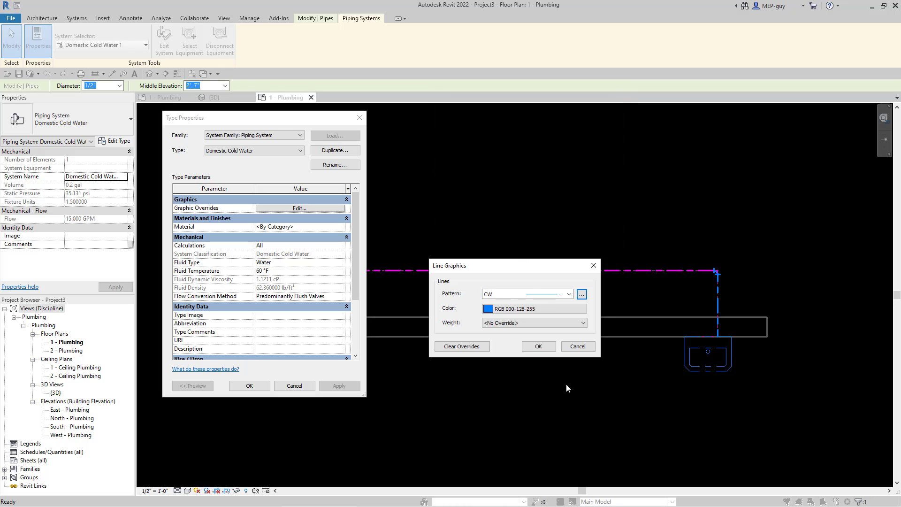
left_click(543, 351)
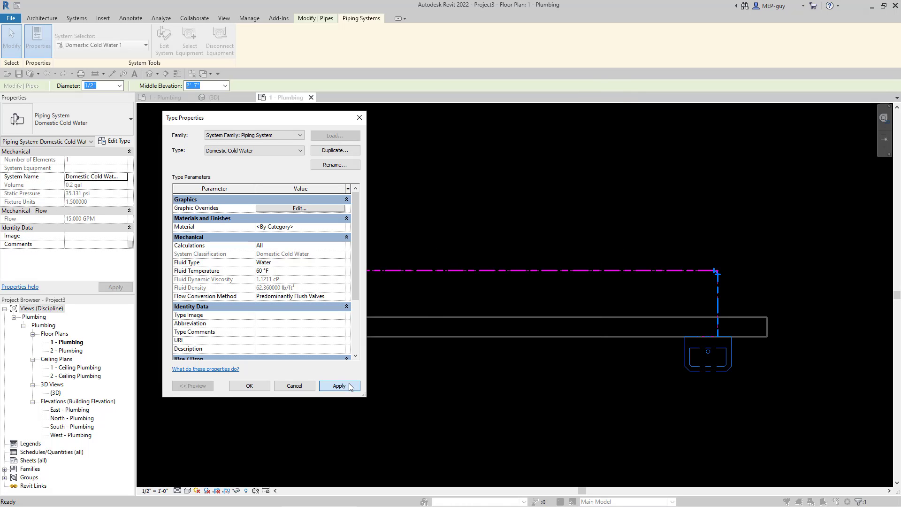
key("Return")
left_click(262, 387)
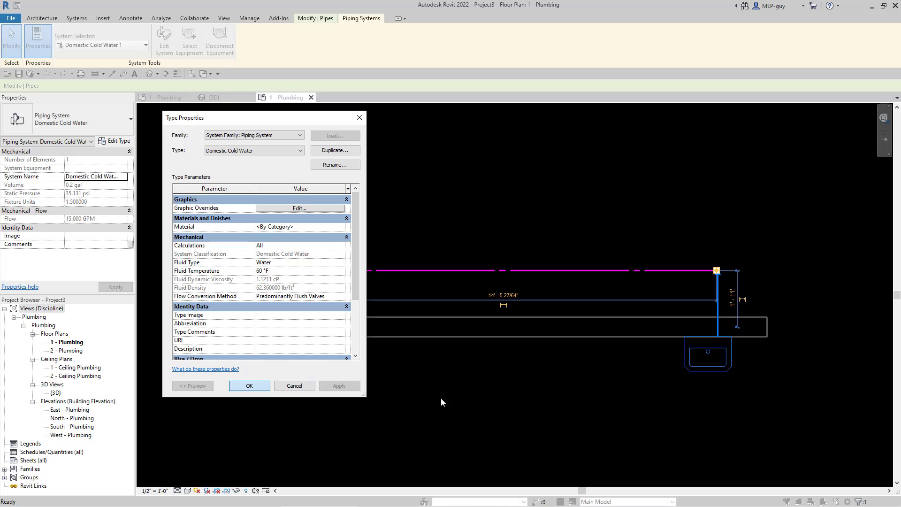
left_click(612, 288)
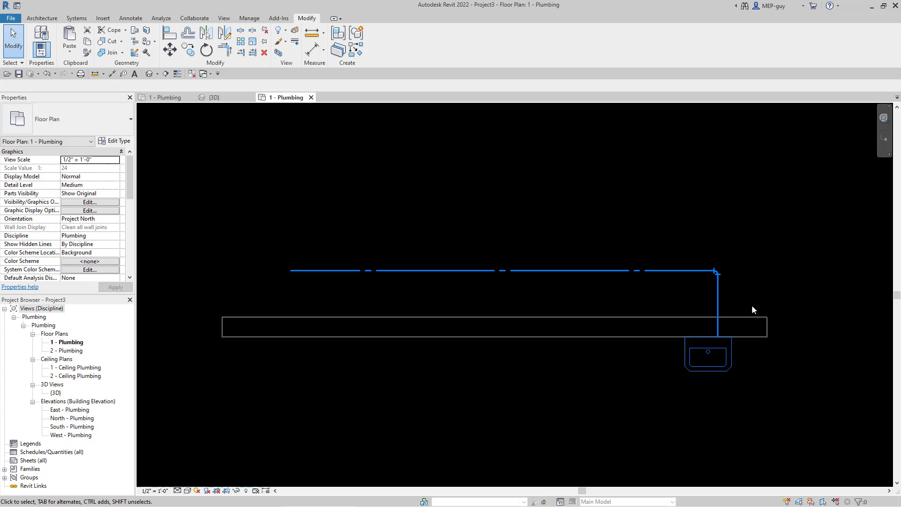
scroll(751, 305, "up", 2)
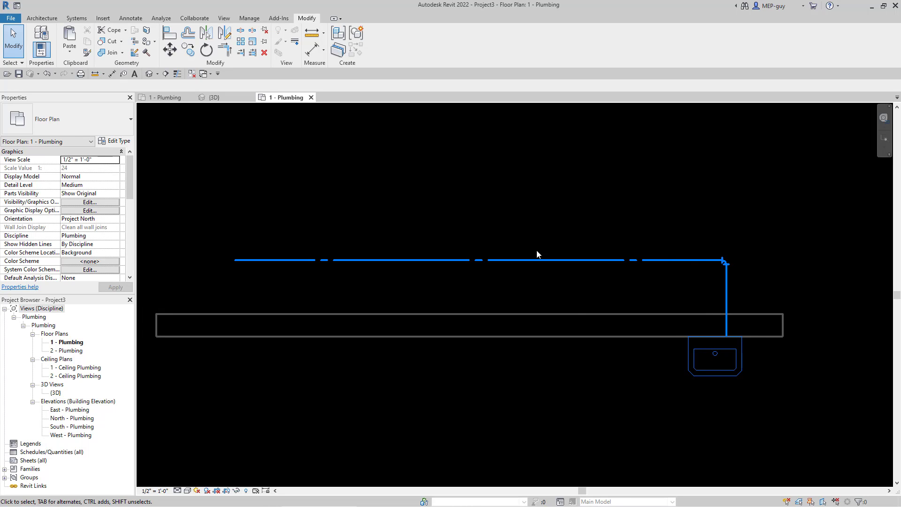
Draw a hot-water pipe from the lavatory's other connector, running left parallel to the cold-water pipe.
left_click_drag(763, 366, 747, 361)
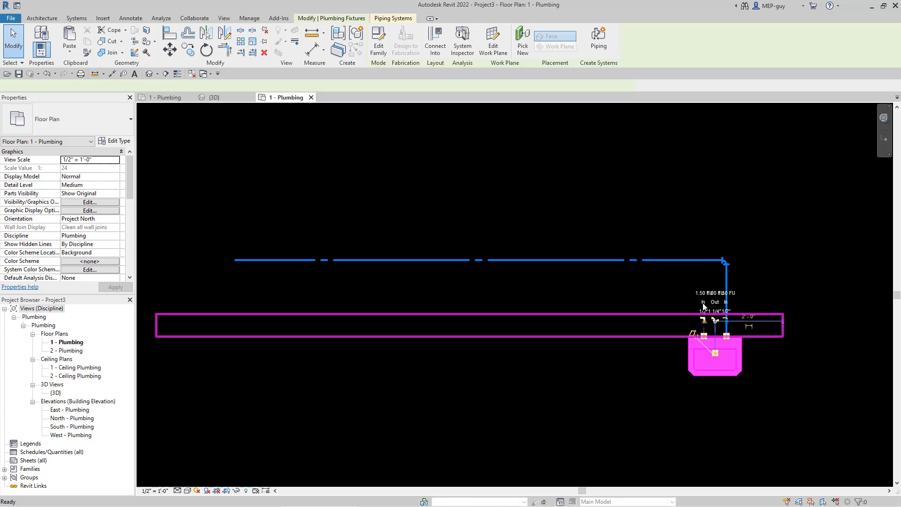
left_click(703, 320)
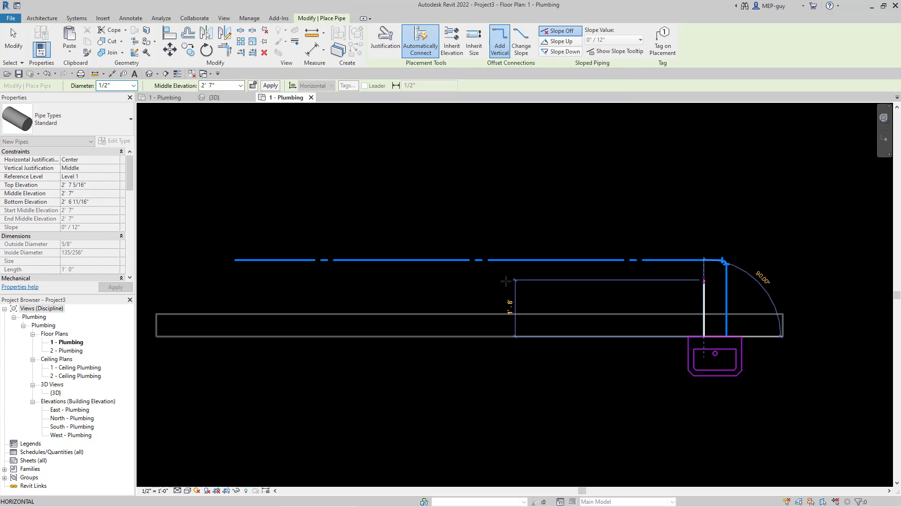
left_click(246, 281)
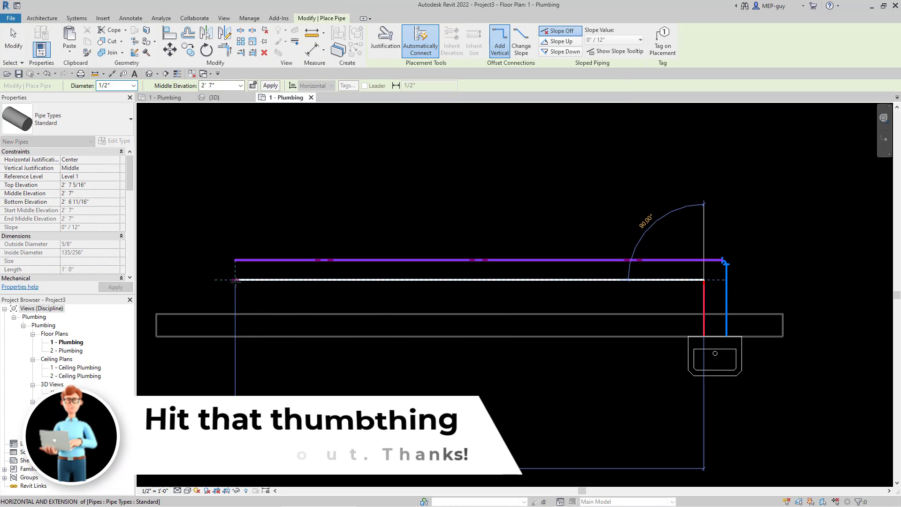
key("Escape")
key("Escape")
scroll(514, 309, "up", 3)
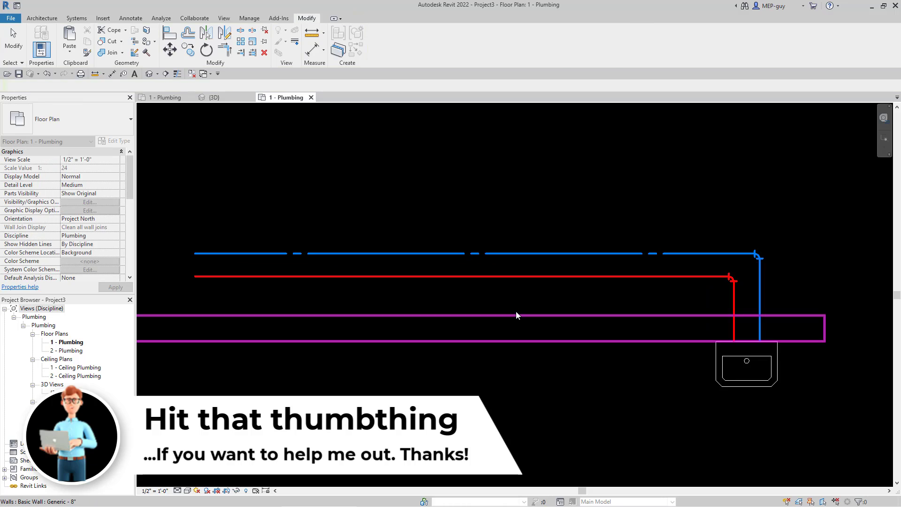
middle_click_drag(539, 316, 519, 324)
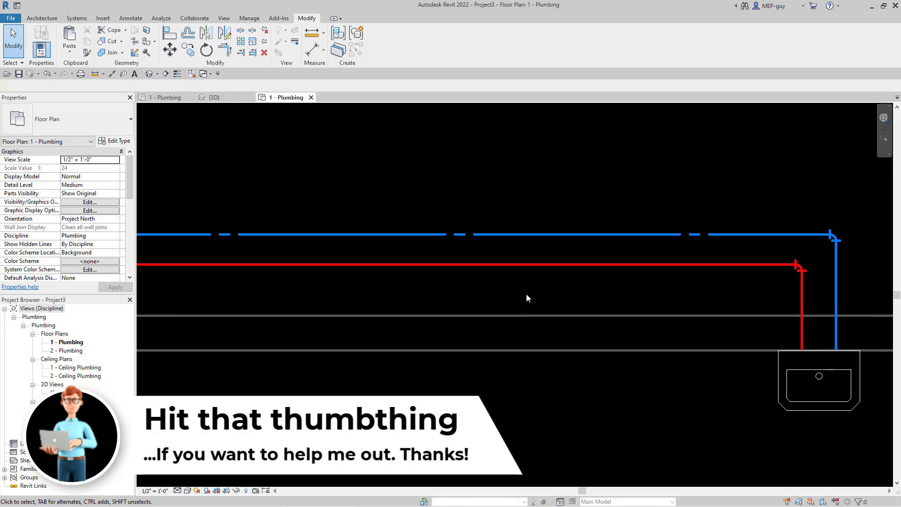
Open the Domestic Hot Water system's line pattern list and select CW.
left_click(546, 316)
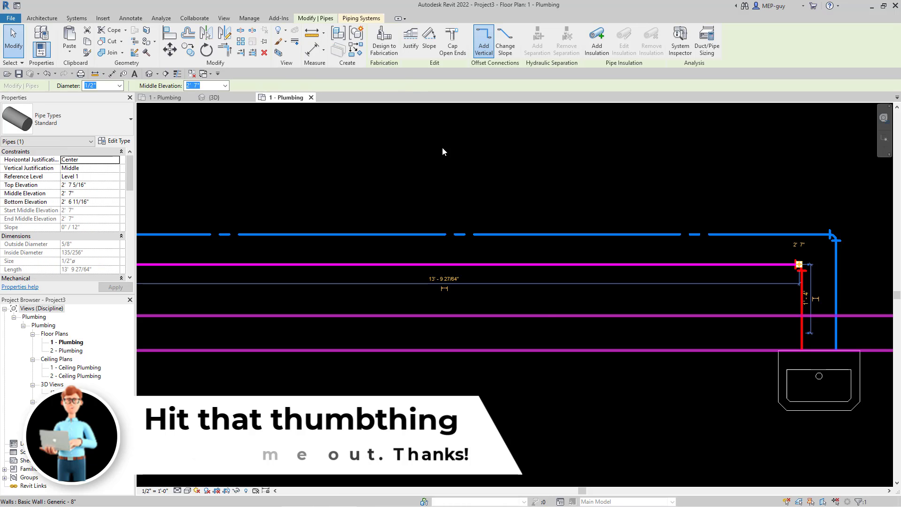
left_click(363, 19)
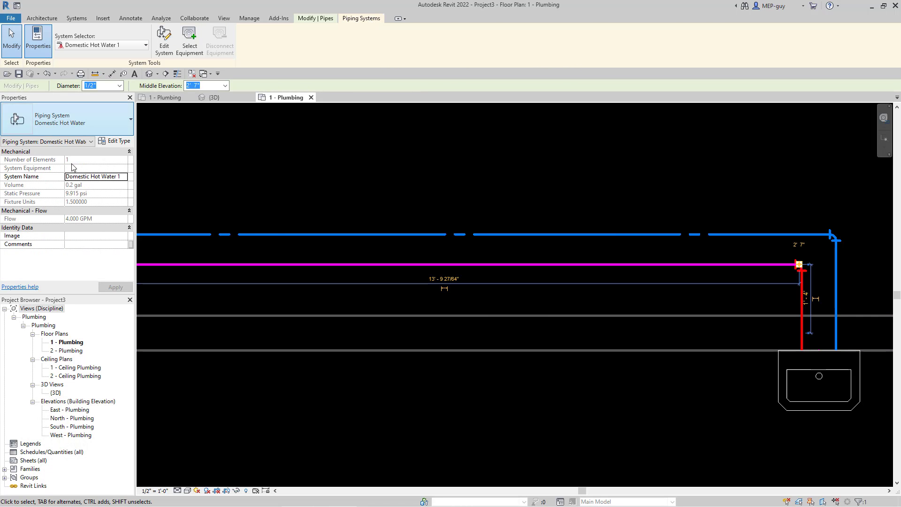
left_click(115, 141)
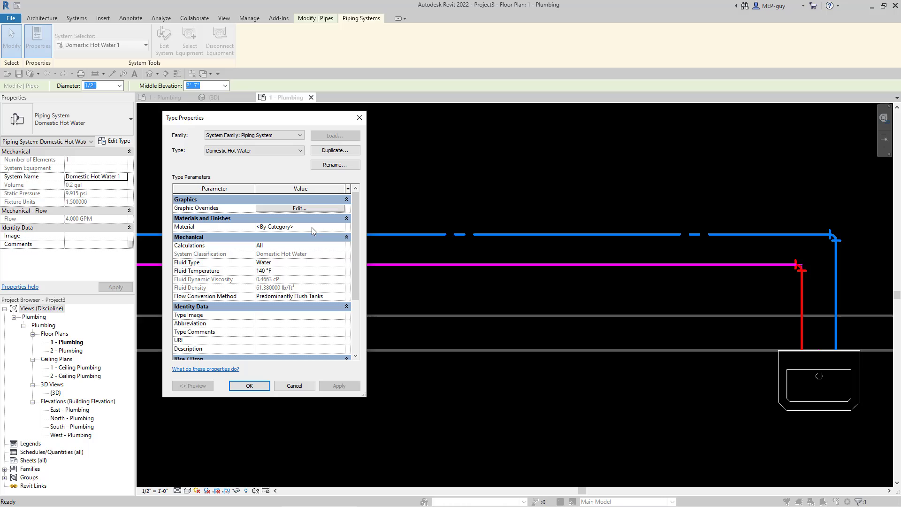
left_click(294, 209)
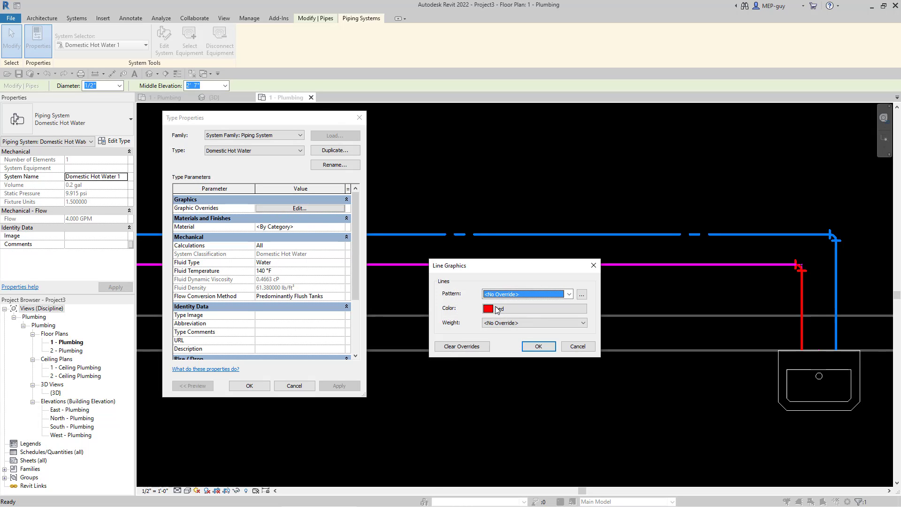
left_click(582, 295)
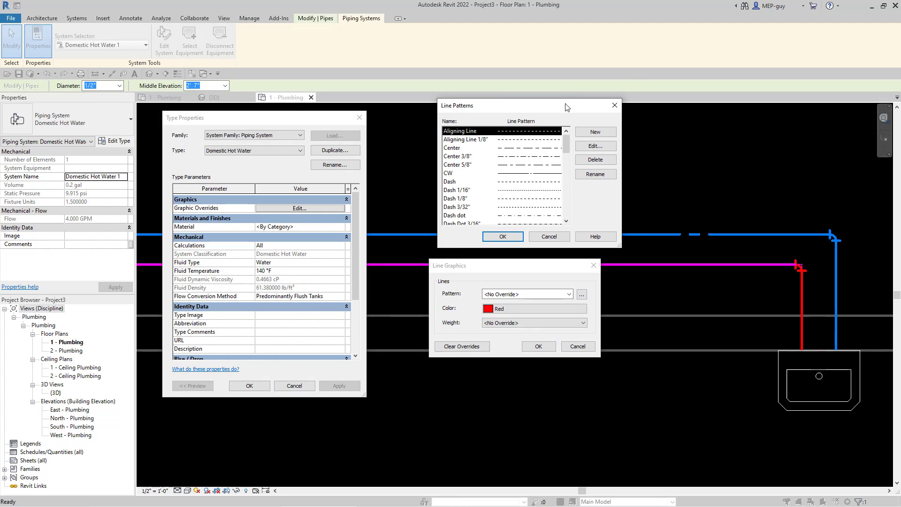
left_click_drag(569, 105, 572, 78)
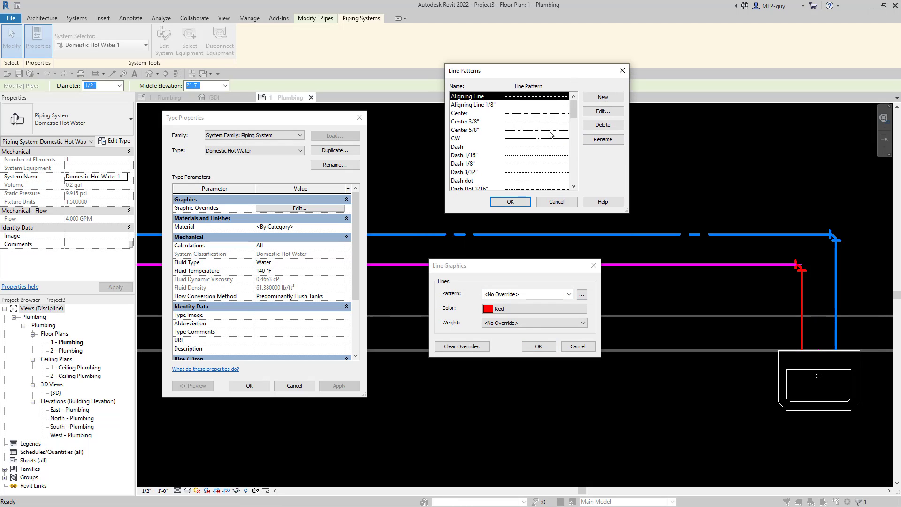
left_click_drag(574, 109, 493, 135)
left_click(535, 139)
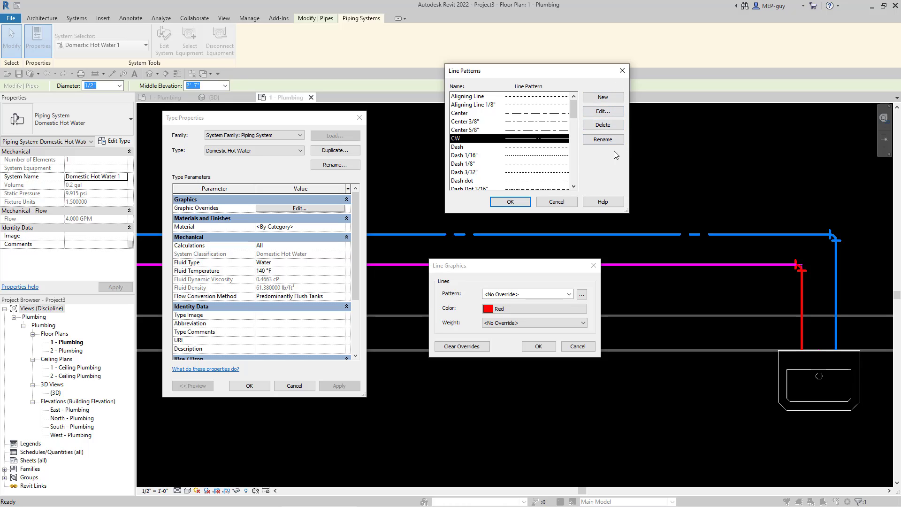
Start a new line pattern named HW: a 2" dash followed by a 3/32" space.
left_click(610, 97)
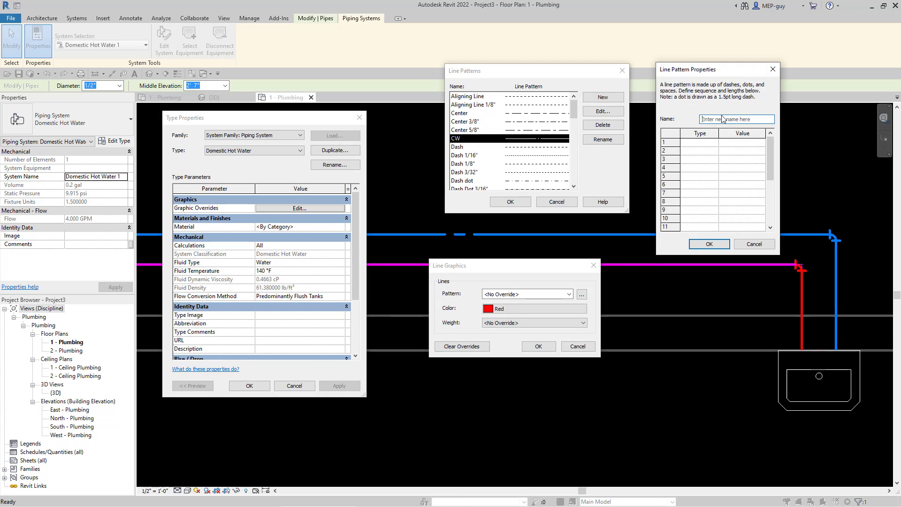
type("HW")
left_click(712, 142)
left_click(713, 143)
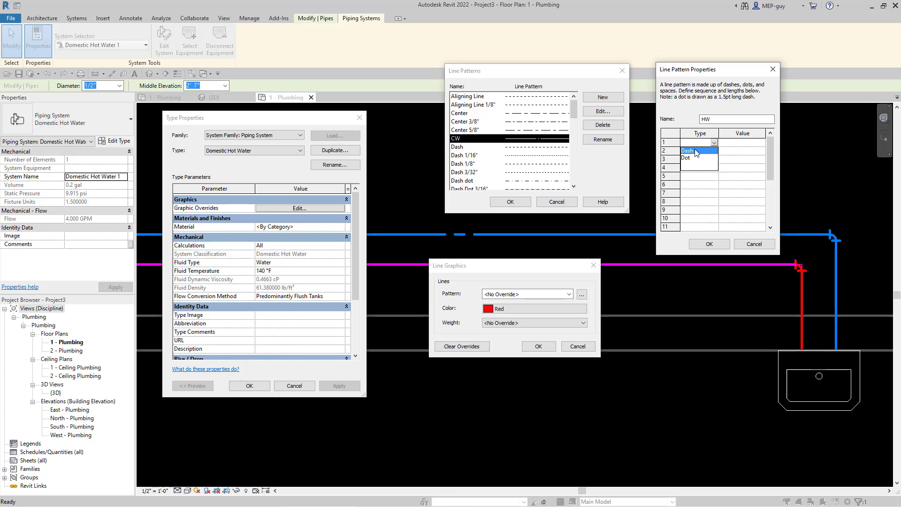
left_click(696, 151)
left_click(747, 145)
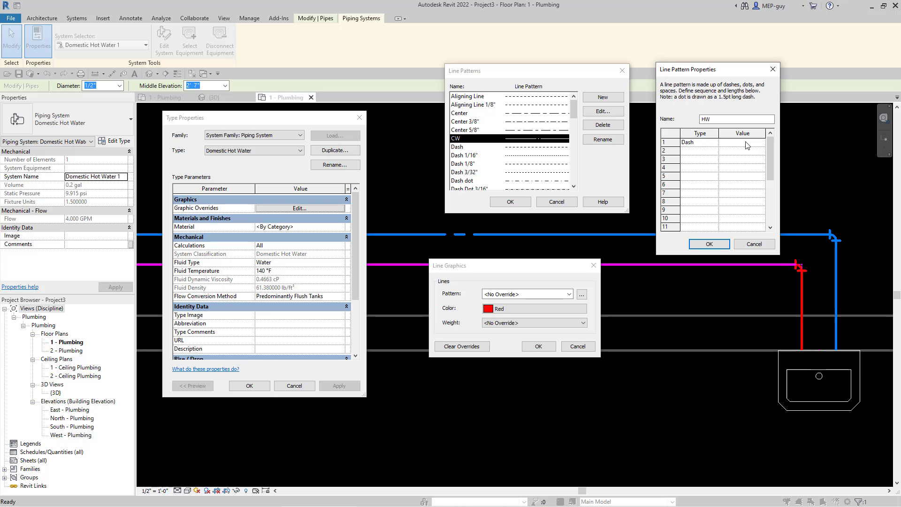
left_click(713, 150)
left_click(713, 150)
left_click(689, 160)
left_click(733, 151)
key("Return")
Add alternating 3/32" dash, space and dash segments to the HW pattern.
left_click(708, 160)
left_click(714, 160)
left_click(690, 168)
left_click(702, 168)
left_click(715, 168)
left_click(699, 182)
left_click(739, 168)
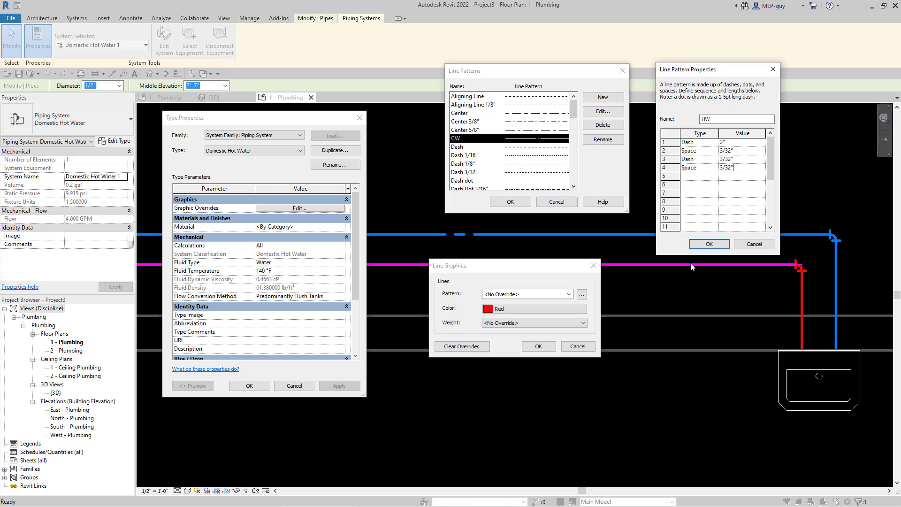
left_click(713, 176)
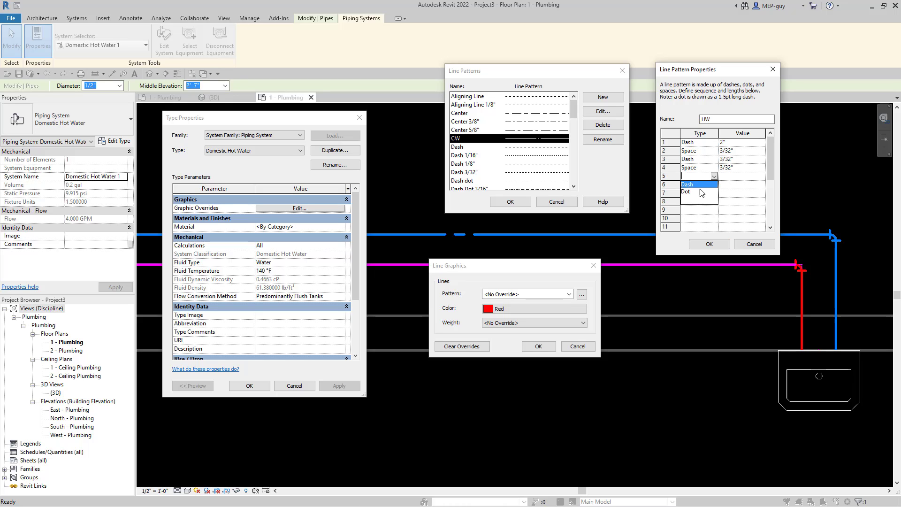
left_click(689, 184)
left_click(734, 177)
type("3/32\"")
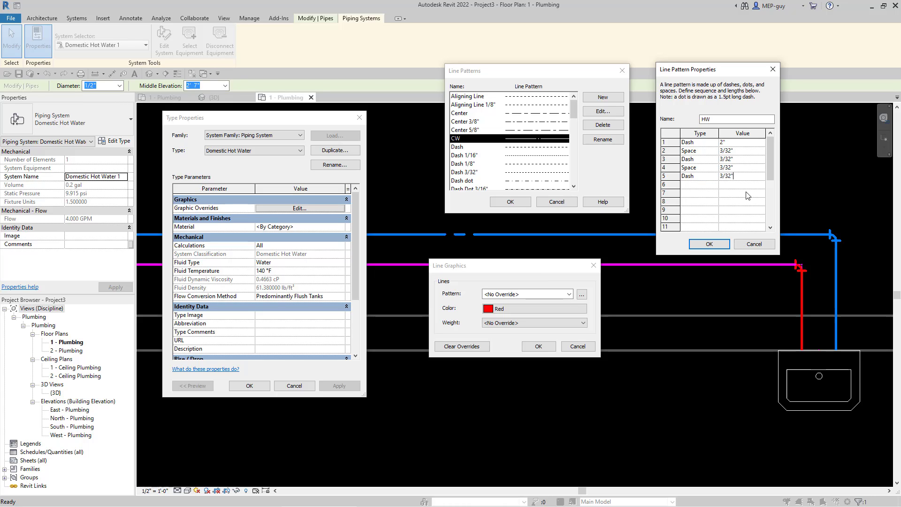
Add the closing 3/32" space required by the warning and save the HW pattern.
left_click(709, 244)
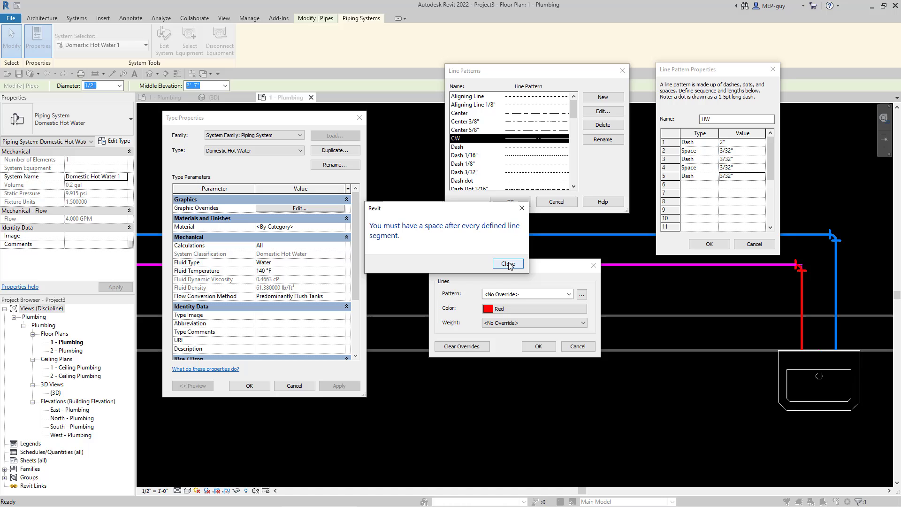
left_click(507, 264)
left_click(714, 185)
left_click(714, 186)
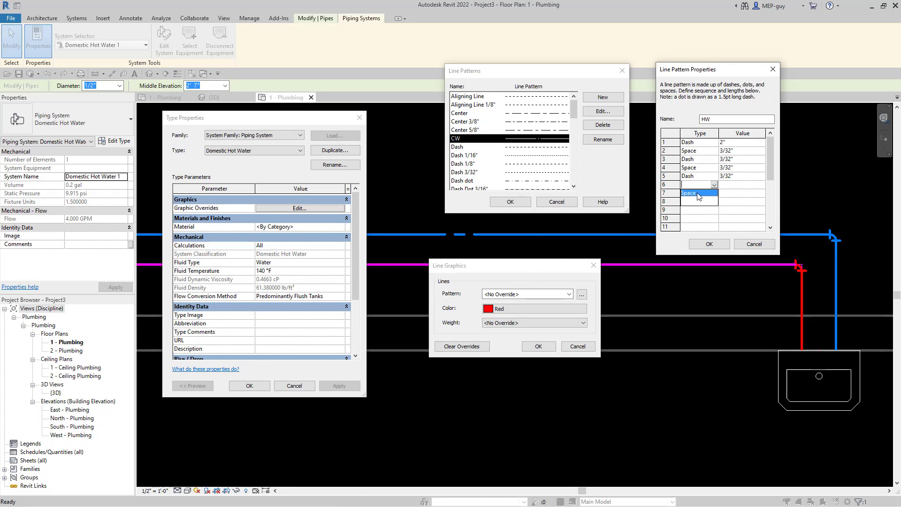
left_click(697, 197)
left_click(731, 188)
left_click(710, 243)
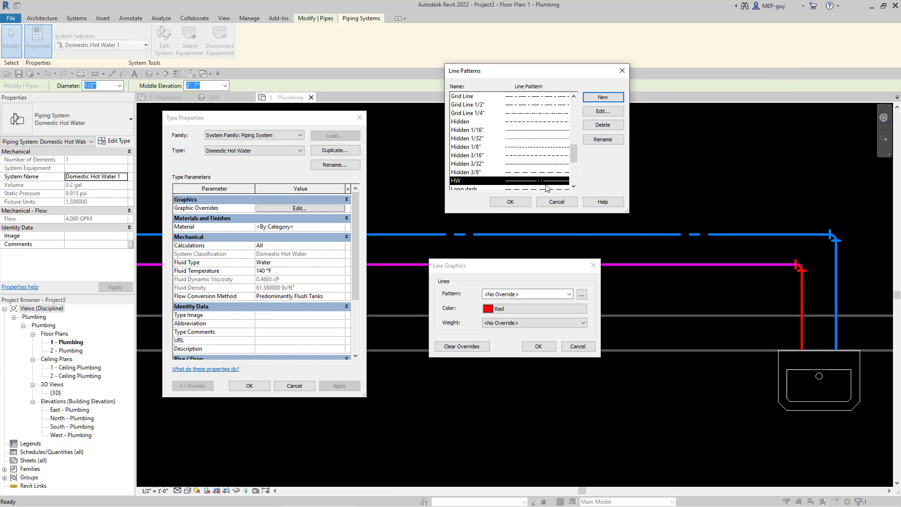
Use the HW pattern in the red Domestic Hot Water line override and apply it.
left_click(515, 203)
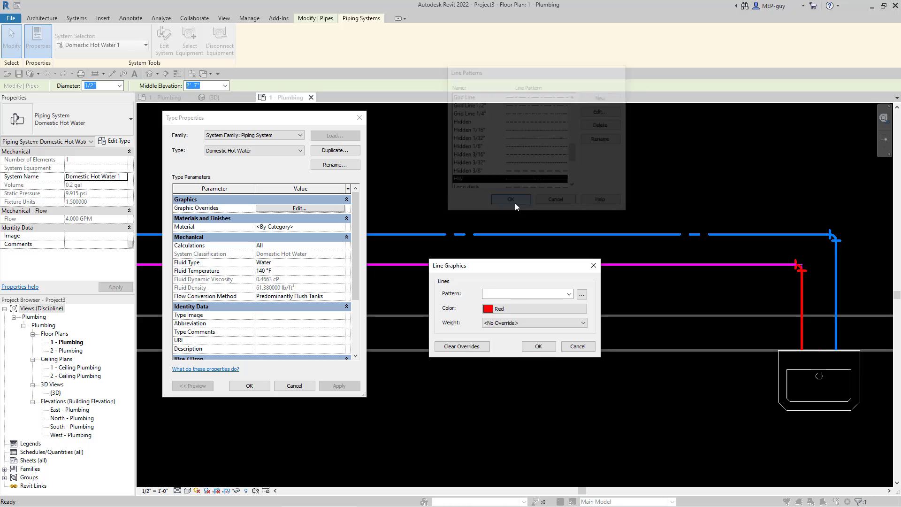
left_click(538, 347)
left_click(338, 386)
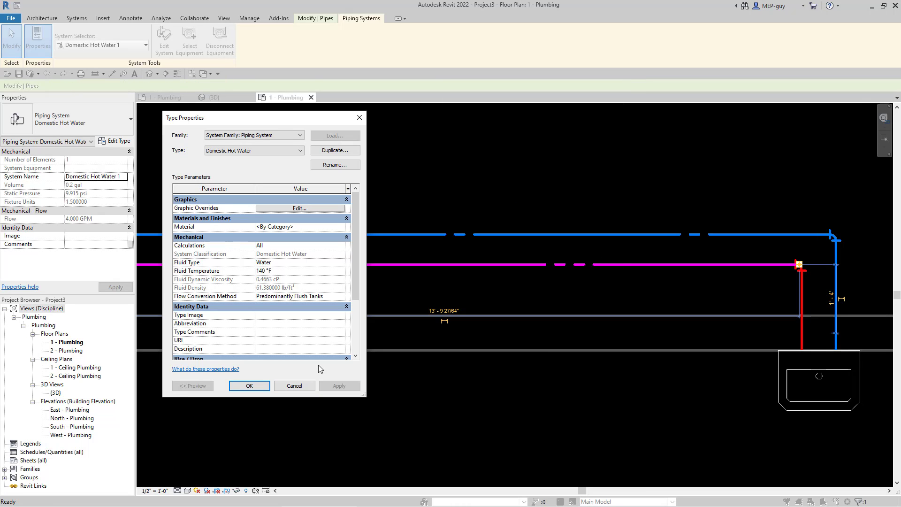
left_click(249, 386)
scroll(571, 387, "down", 2)
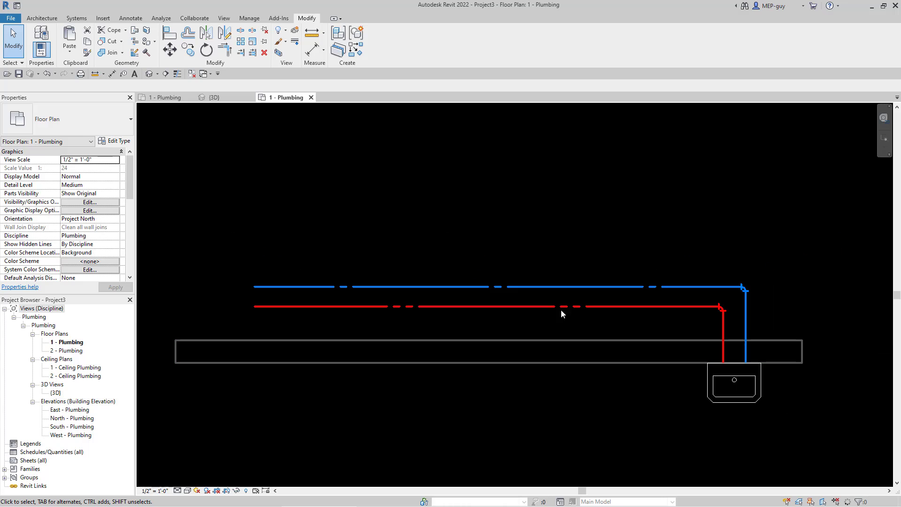
scroll(610, 325, "up", 1)
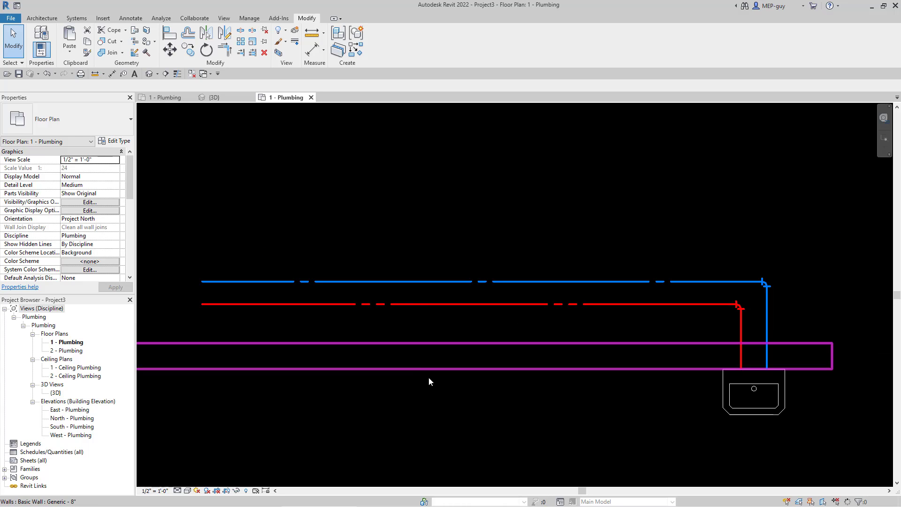
middle_click_drag(608, 418, 610, 396)
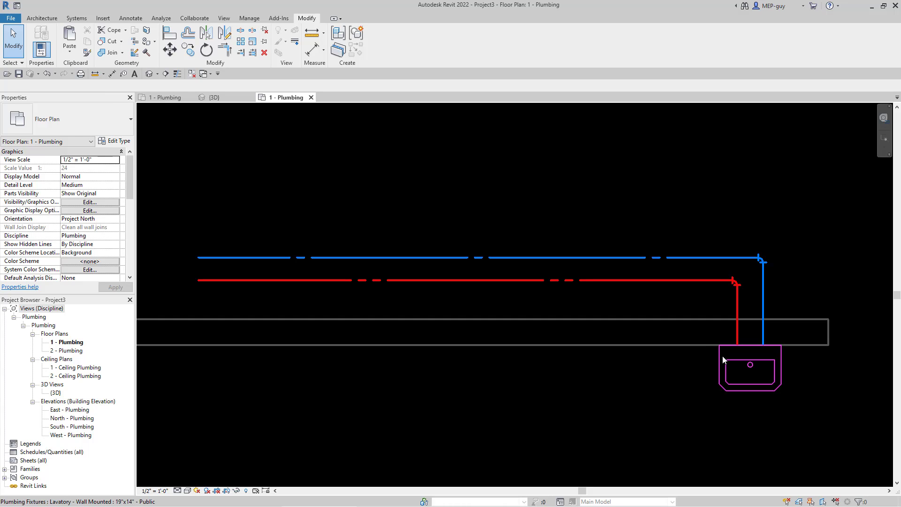
scroll(712, 341, "up", 2)
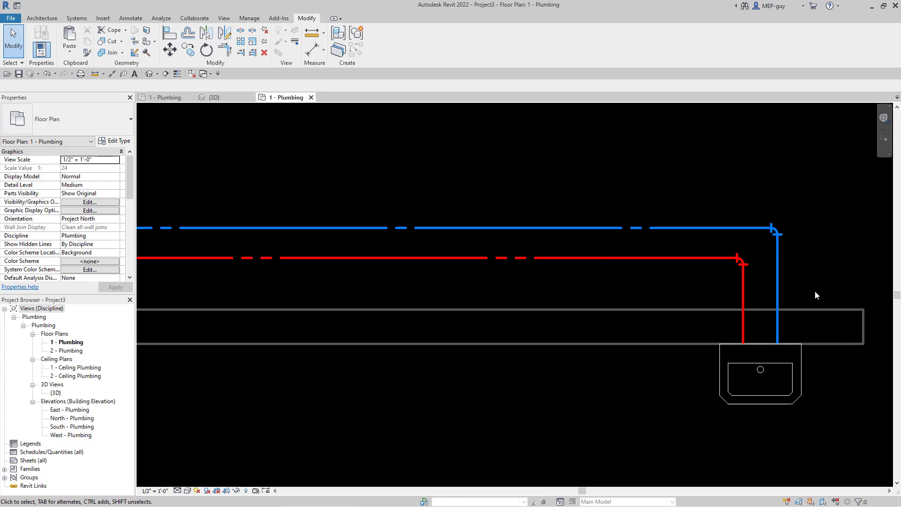
scroll(817, 291, "down", 1)
scroll(760, 289, "up", 1)
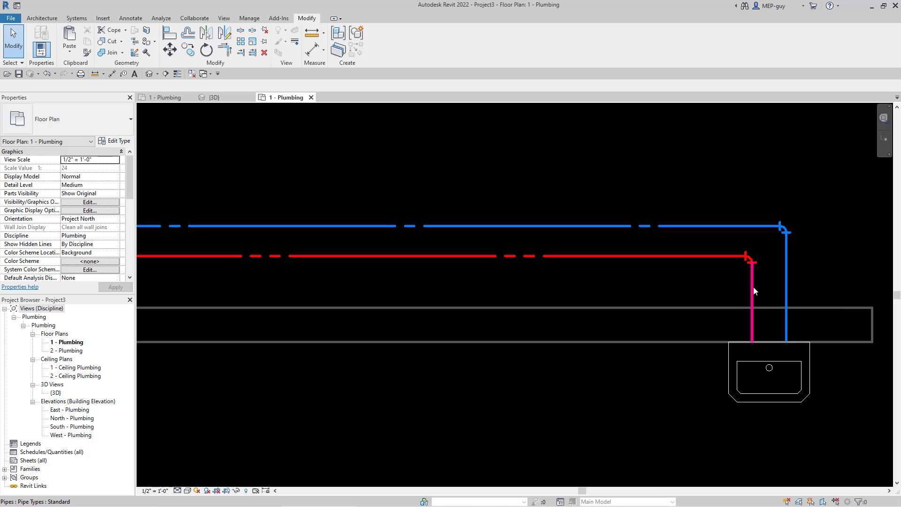
Draw a similar 1/2" hot-water pipe 13'-5 3/4" left from the red riser, adjusting its right end.
left_click(754, 287)
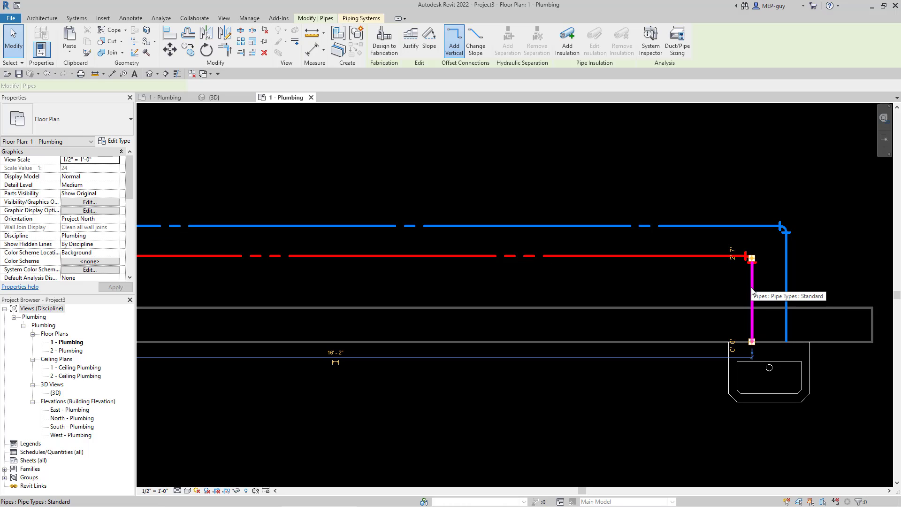
right_click(752, 288)
left_click(783, 355)
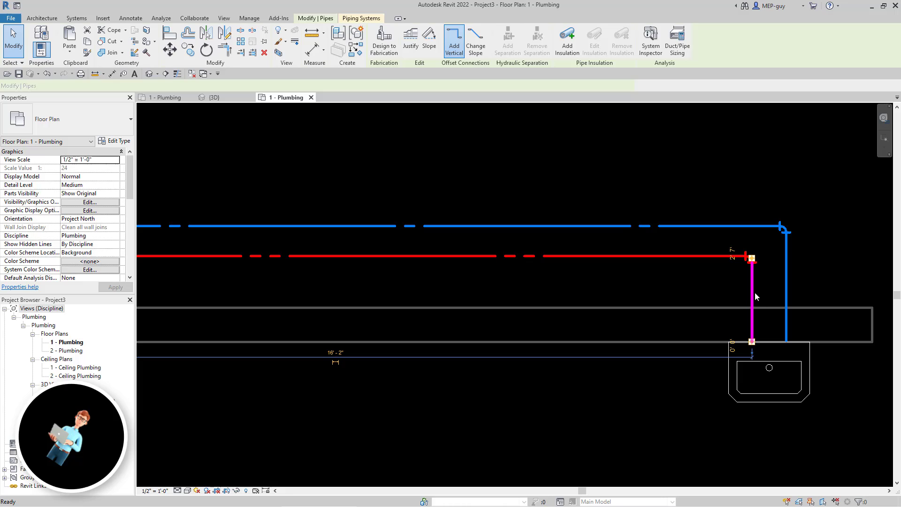
left_click(753, 287)
scroll(797, 286, "down", 3)
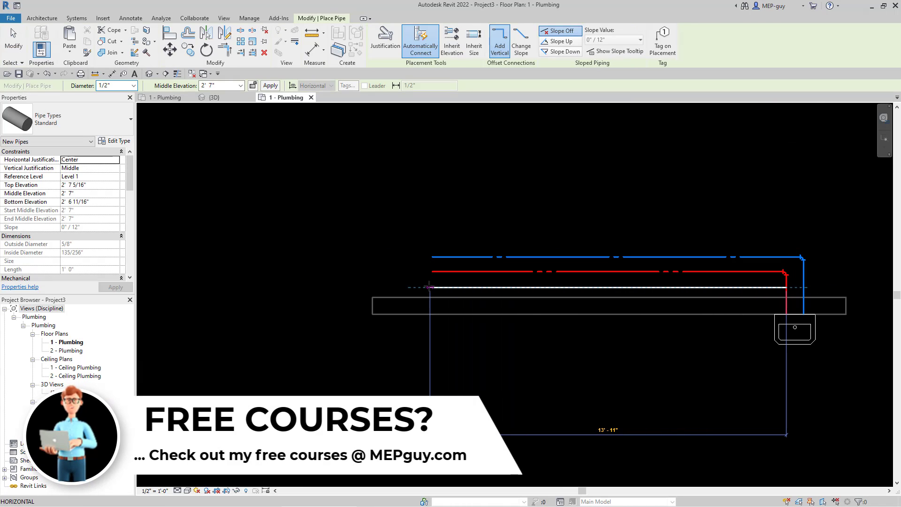
left_click(431, 287)
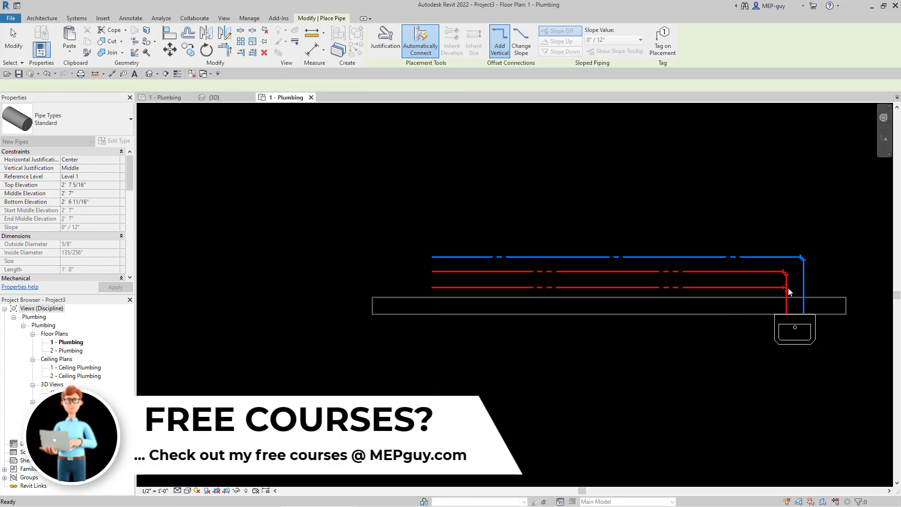
scroll(787, 291, "up", 4)
scroll(746, 282, "up", 2)
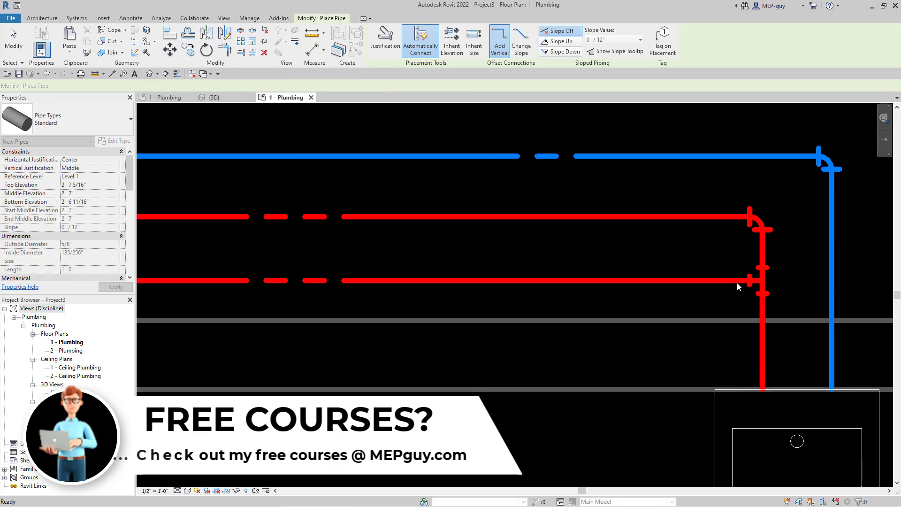
key("Escape")
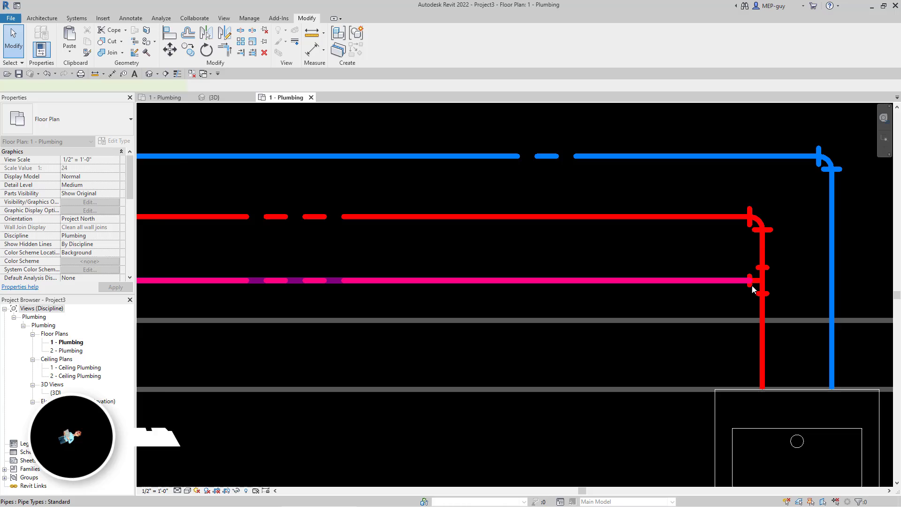
left_click(751, 284)
left_click_drag(735, 280, 816, 287)
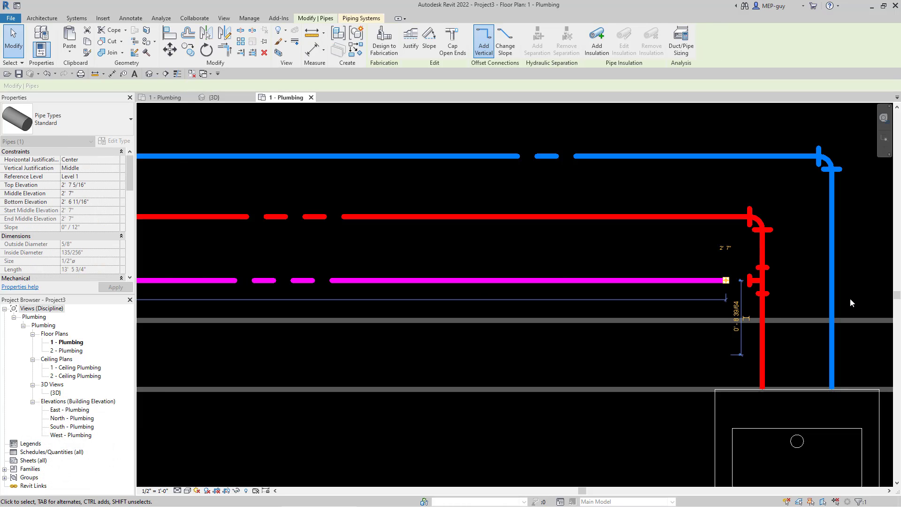
Check the lower pipe's System Type list and keep it as Domestic Hot Water.
scroll(849, 298, "down", 3)
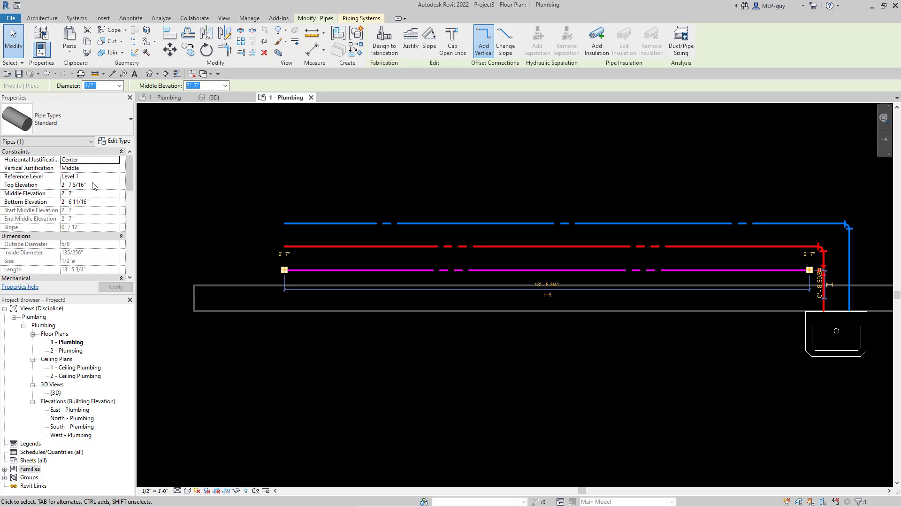
scroll(94, 187, "down", 4)
left_click(109, 205)
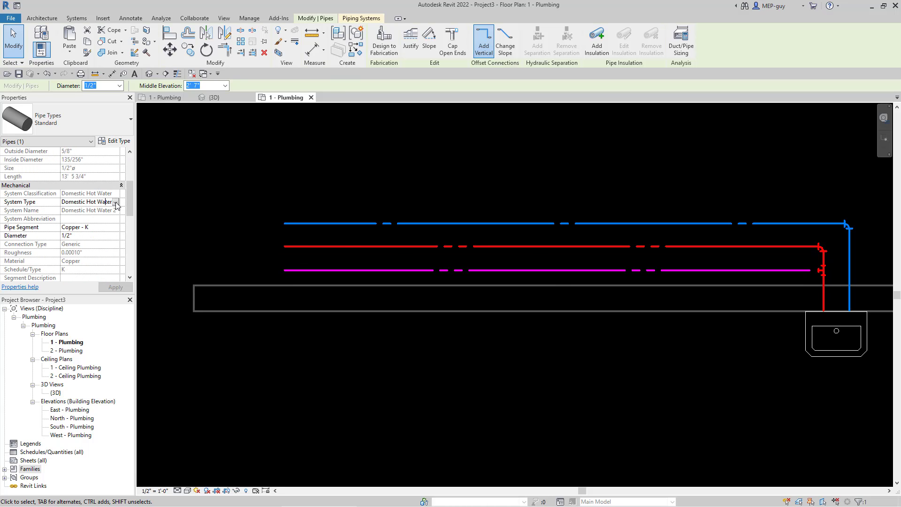
left_click(116, 202)
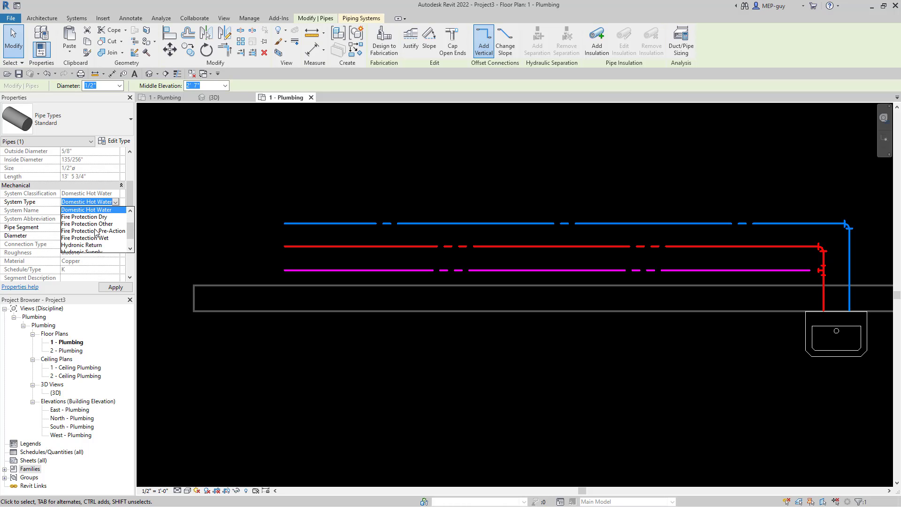
scroll(97, 231, "down", 2)
scroll(100, 229, "up", 2)
scroll(102, 228, "down", 3)
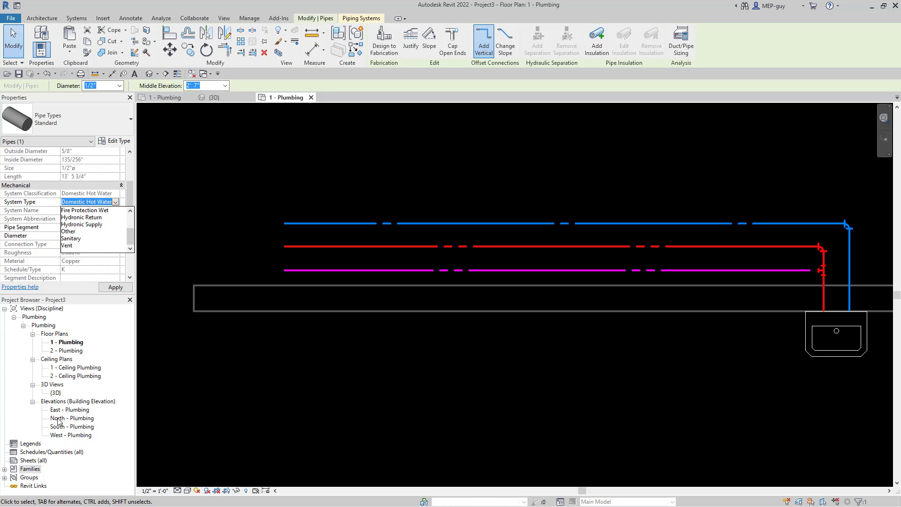
left_click(34, 470)
Duplicate the Domestic Hot Water piping system under Families > Piping Systems in the Project Browser.
double_click(28, 469)
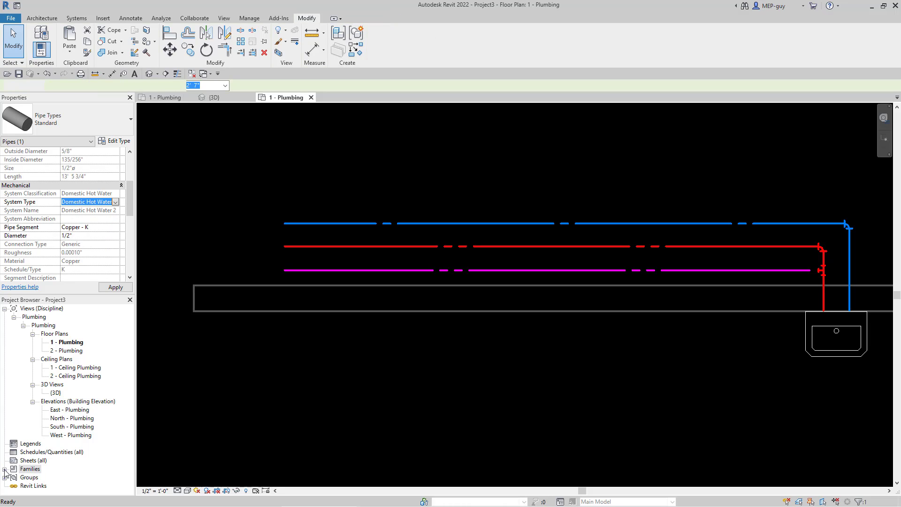
scroll(47, 399, "down", 2)
double_click(30, 452)
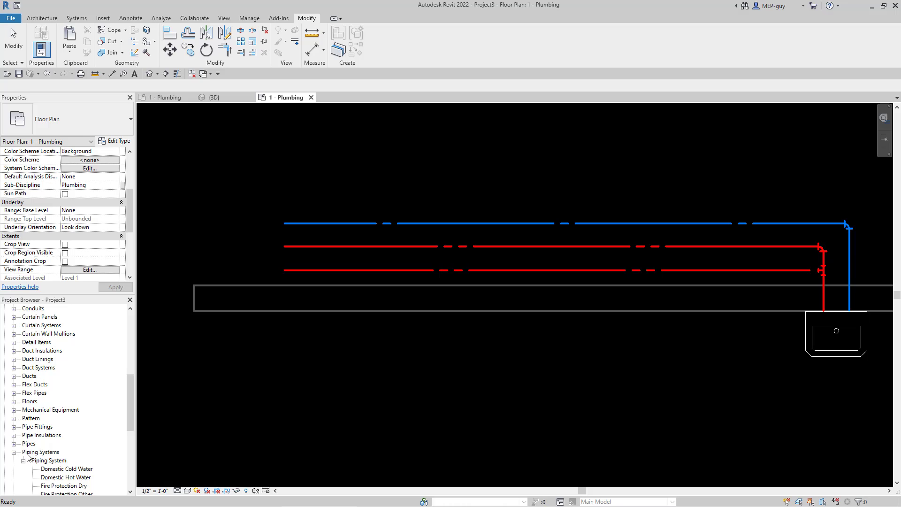
scroll(56, 389, "down", 4)
left_click(71, 386)
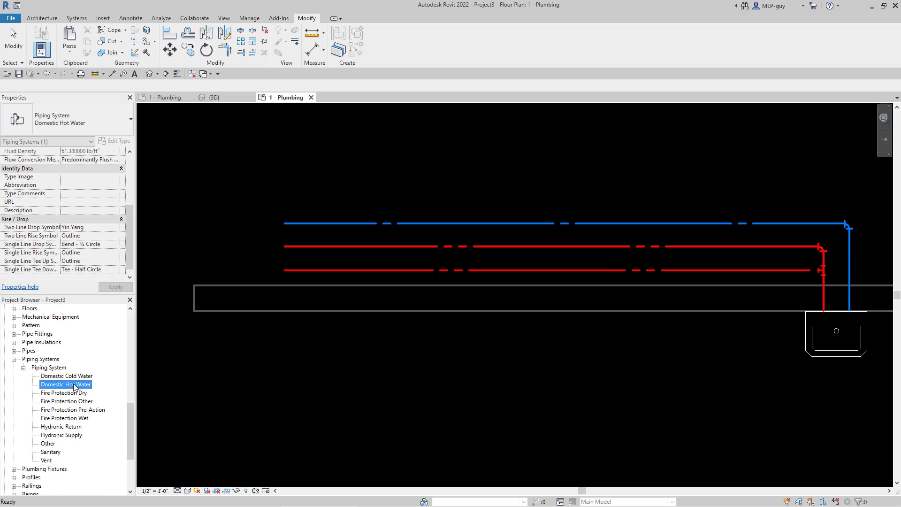
right_click(65, 389)
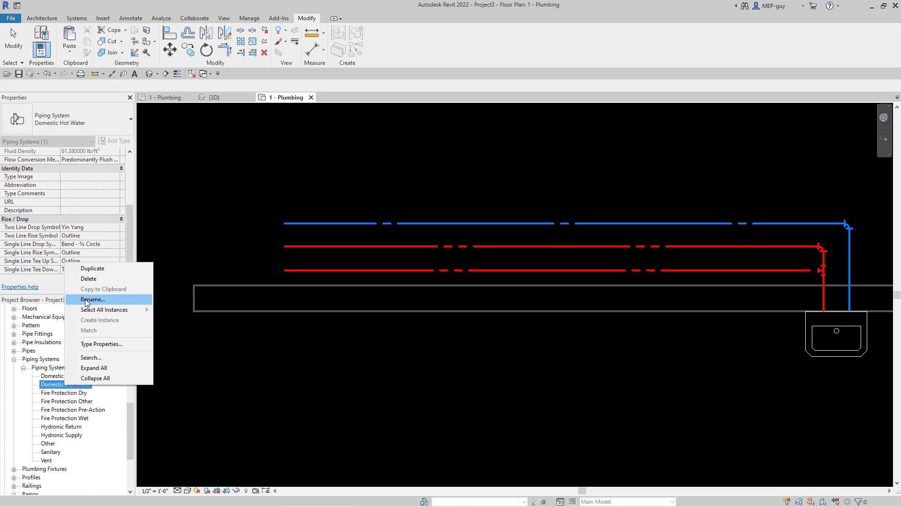
left_click(94, 268)
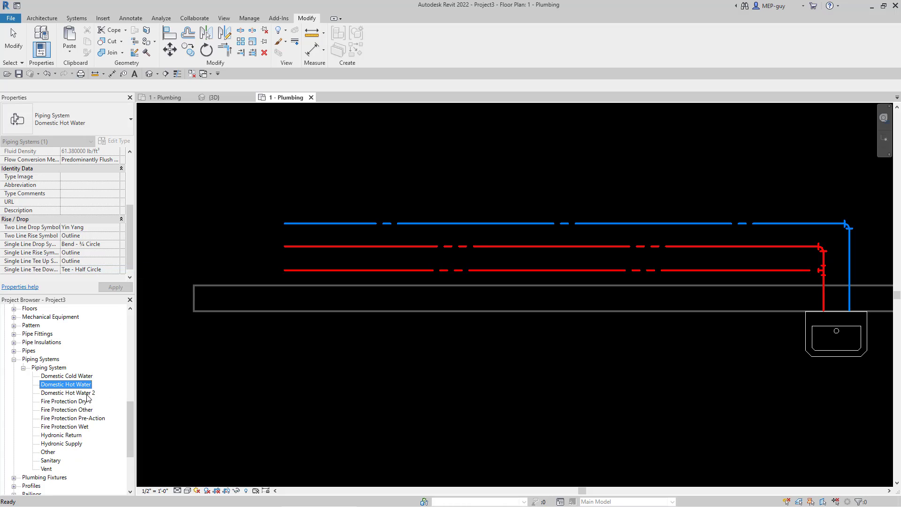
Rename the duplicated system to 'Domestic Hot Water Return'.
left_click(87, 394)
left_click(86, 395)
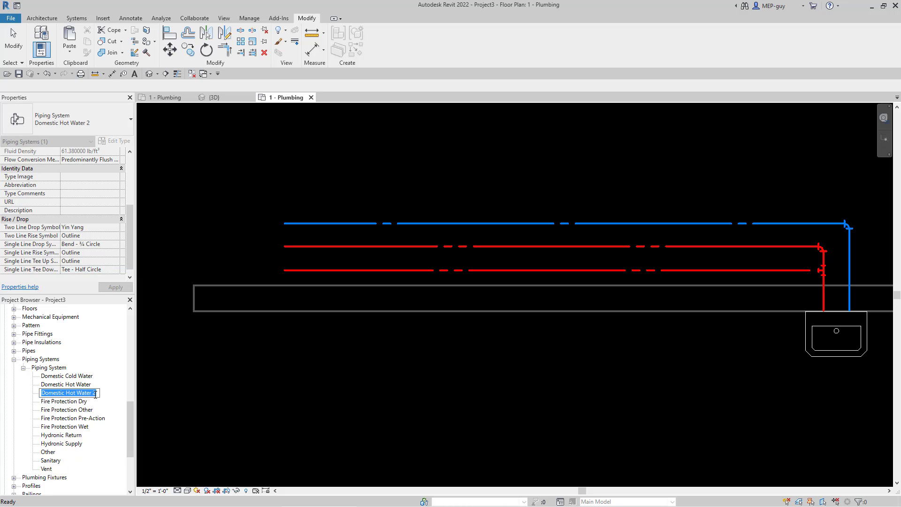
type("Domestic Hot Water Return")
key("Return")
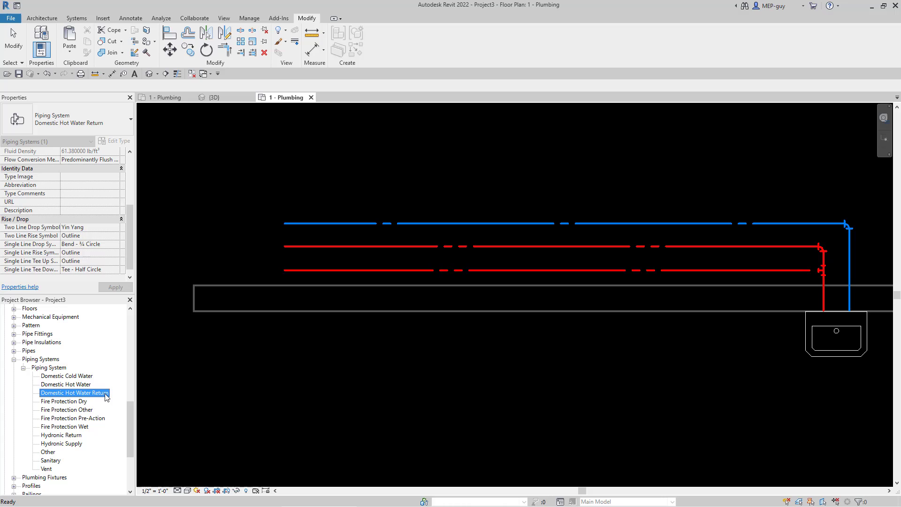
left_click(504, 278)
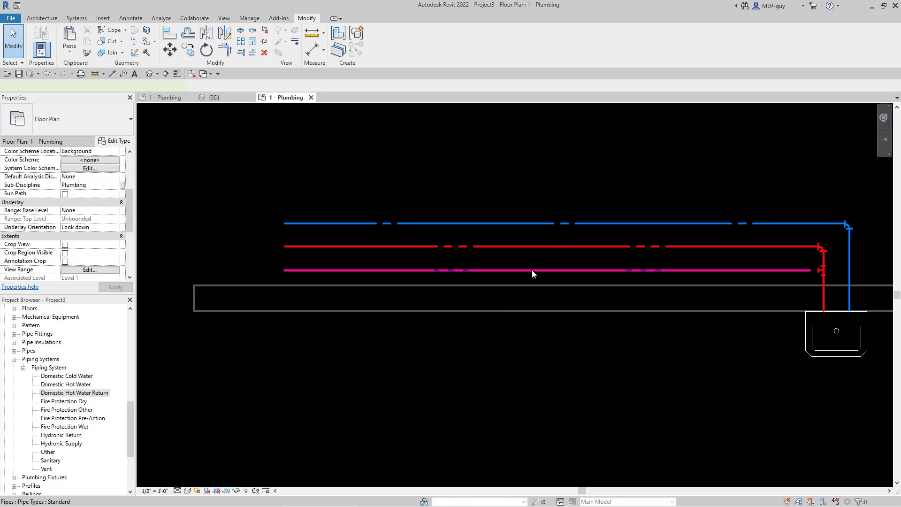
left_click(532, 270)
Assign the magenta pipe the Domestic Hot Water Return system type, leaving the type properties unchanged.
left_click(117, 202)
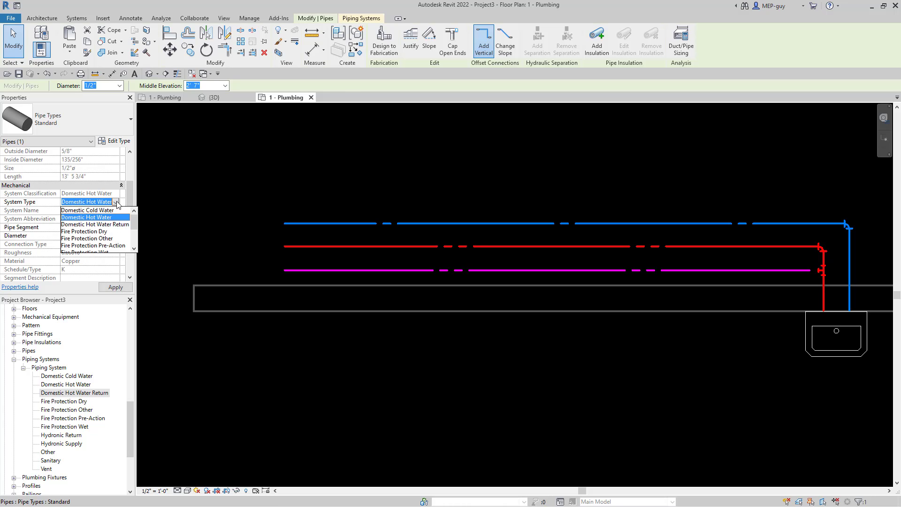
left_click(122, 224)
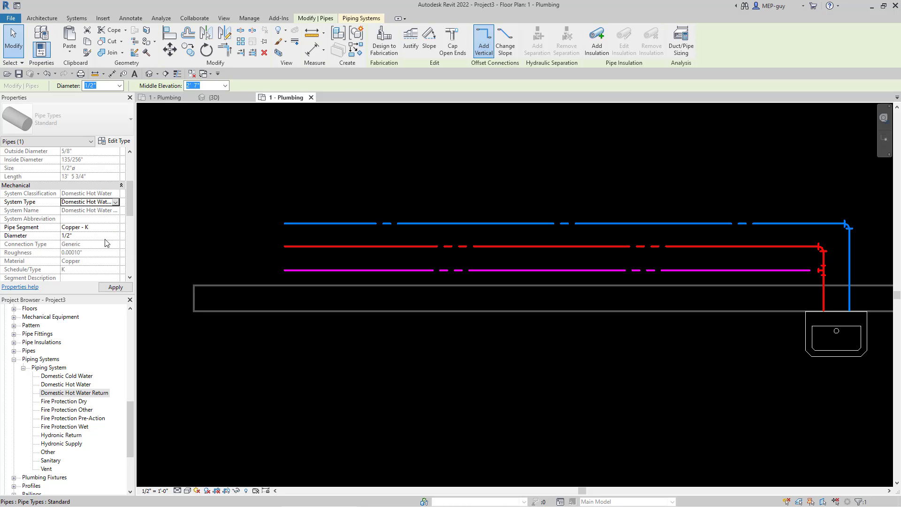
left_click(120, 142)
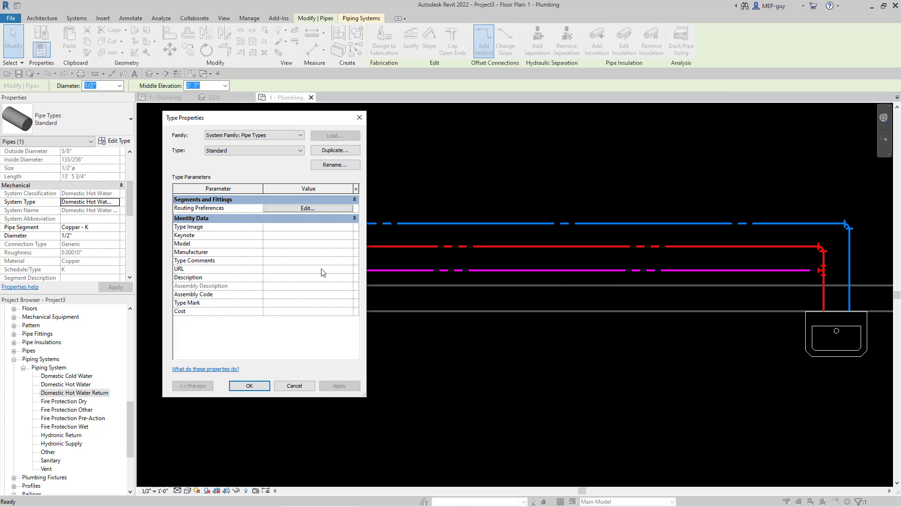
left_click(296, 385)
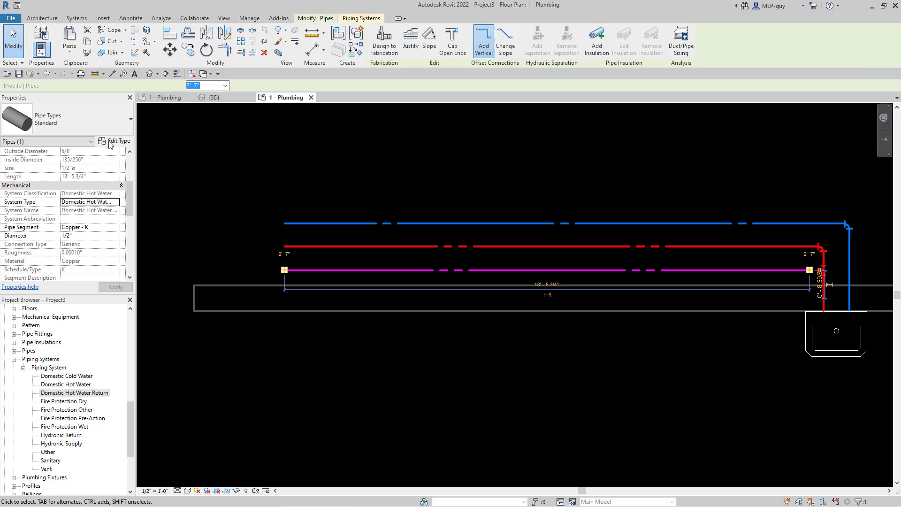
Set the Domestic Hot Water Return line override colour to pale salmon (RGB 255-184-149).
left_click(362, 18)
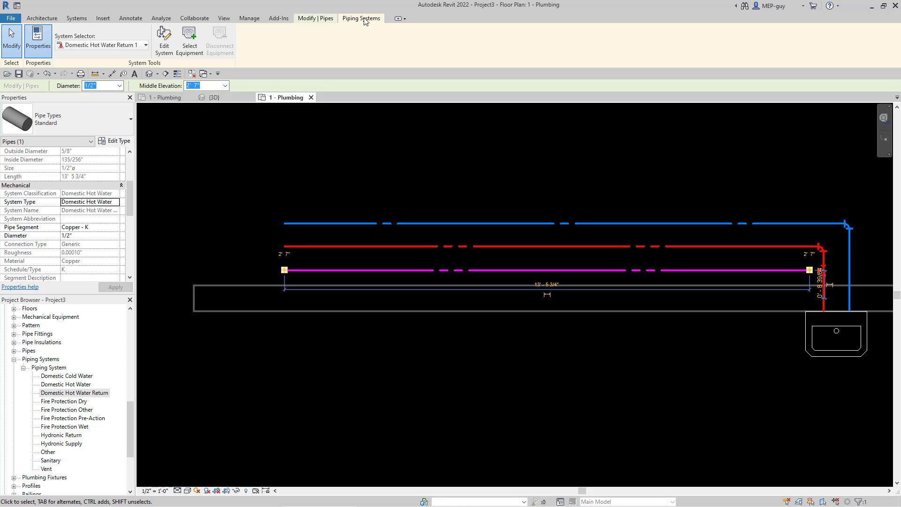
left_click(114, 141)
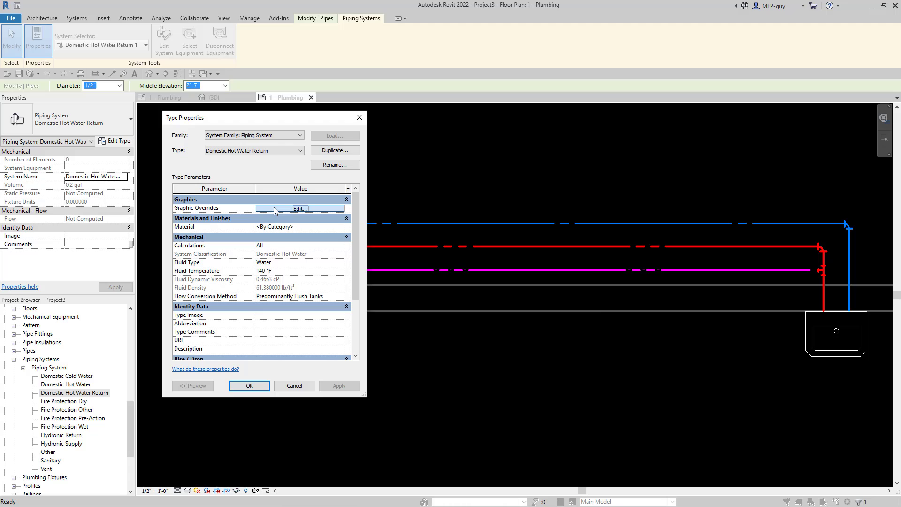
left_click(275, 209)
left_click(515, 306)
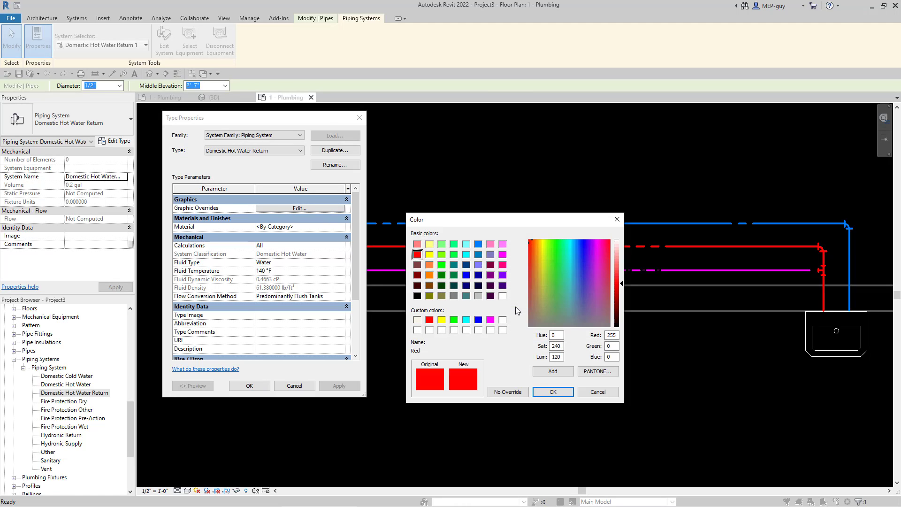
left_click(429, 265)
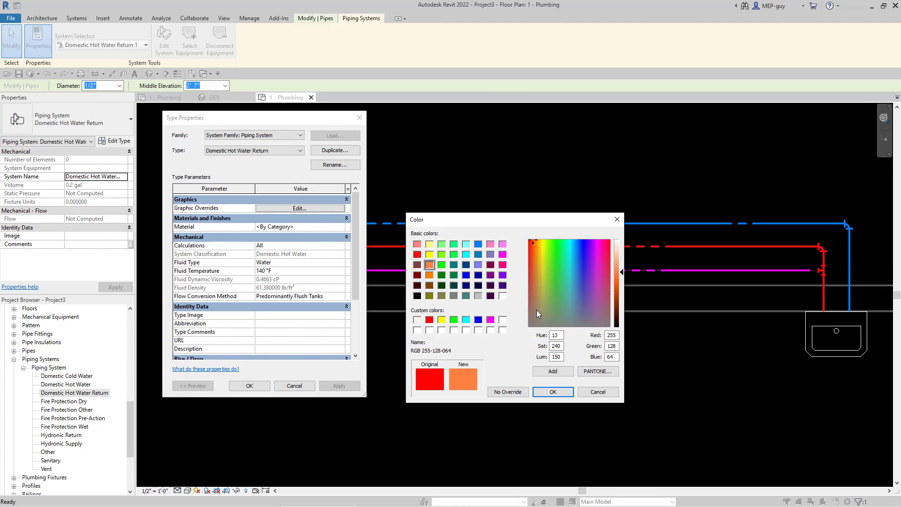
left_click(614, 257)
left_click(552, 392)
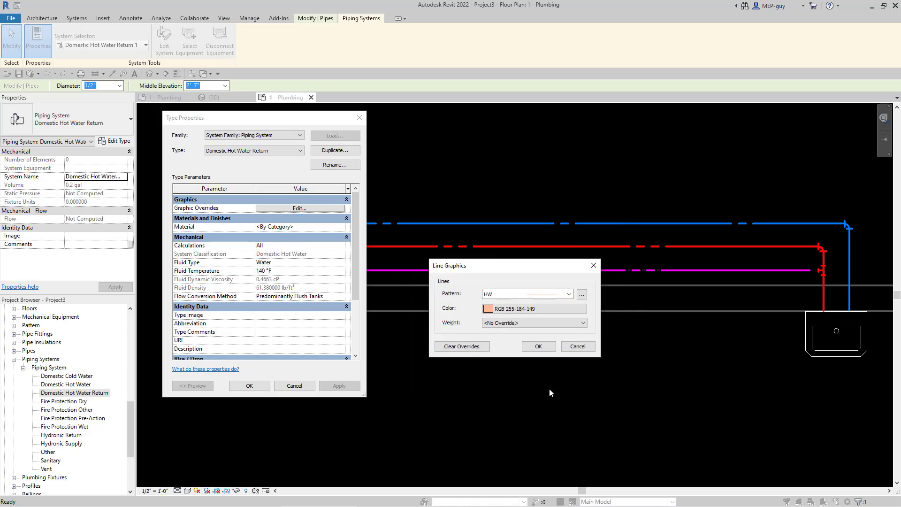
Create an HWR line pattern, a 2" dash then alternating 3/32" spaces and dashes, and select it.
left_click(582, 295)
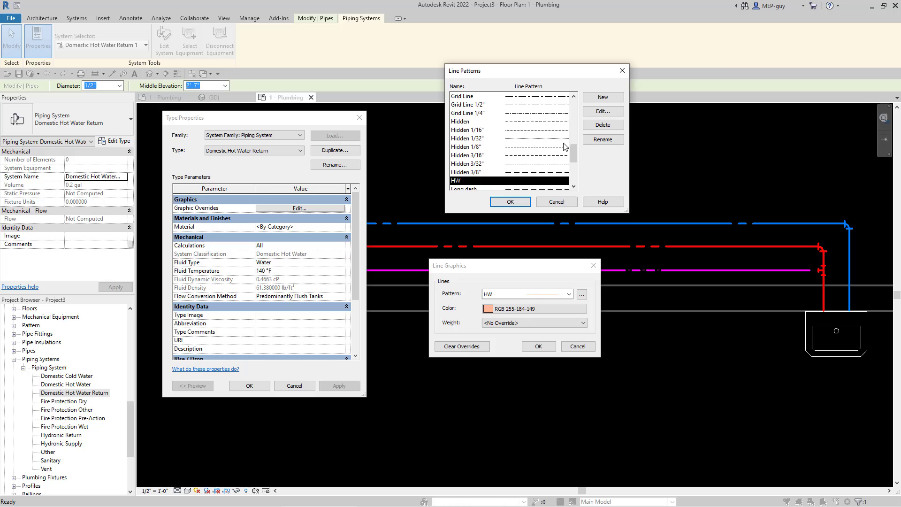
left_click(612, 98)
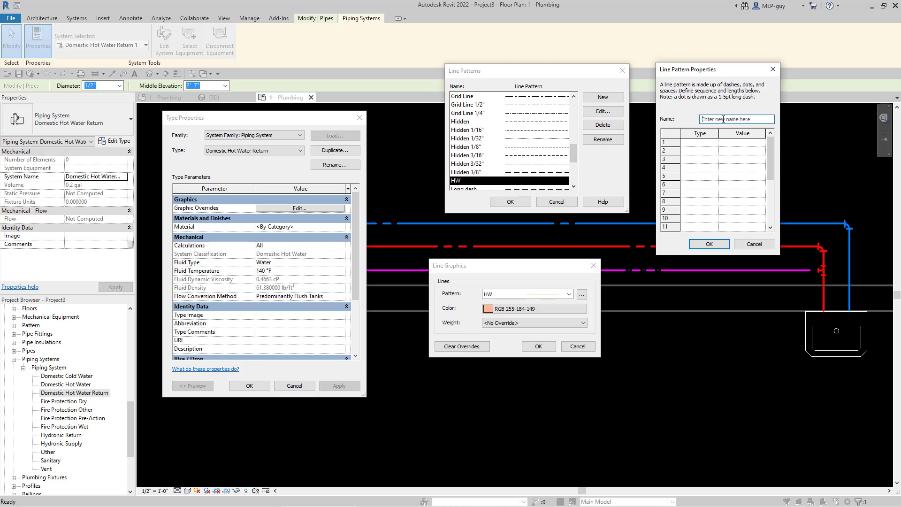
type("hwr")
left_click(713, 142)
left_click(713, 143)
left_click(688, 151)
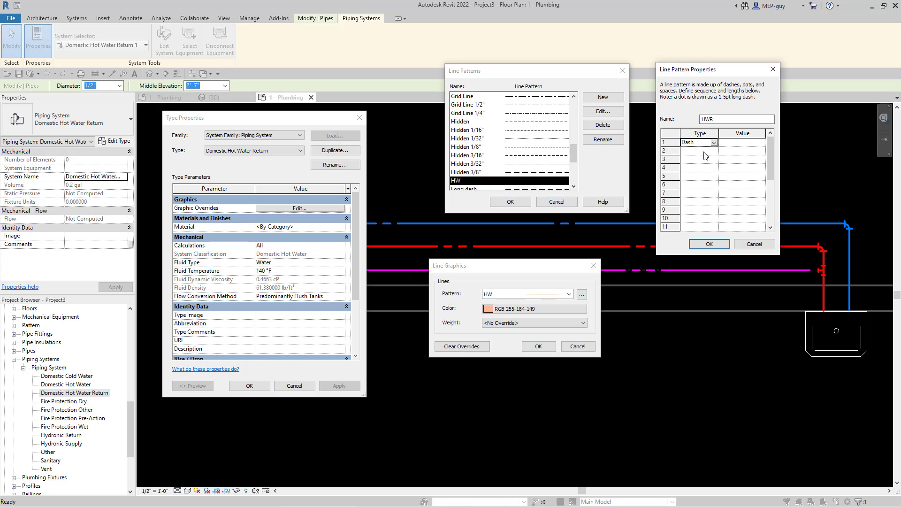
left_click(742, 146)
type("2\"")
left_click(713, 150)
type("Space\t3/32\"\tDash\t3/32\"\tSpace\t3/32\"\tDash\t3/32\"\tSpace\t3/32\"\tDash\t3/32\"\tSpace\t3/32\"")
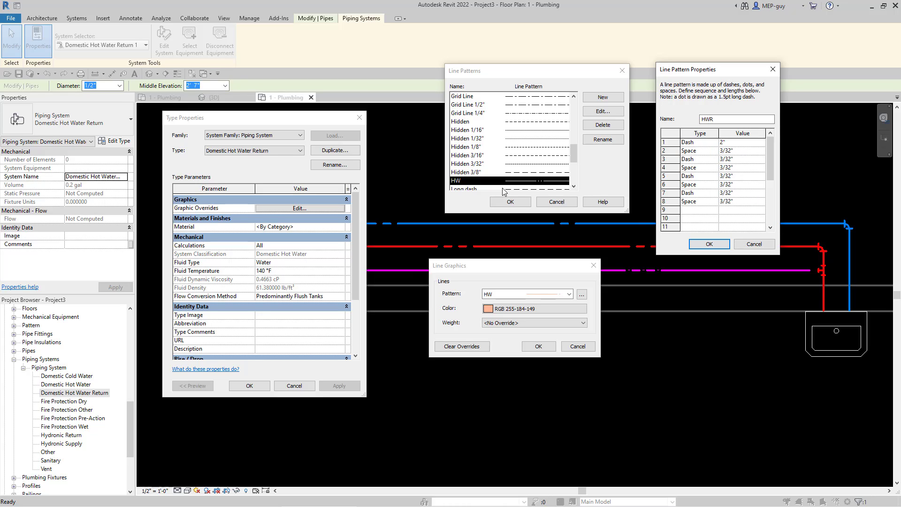
key("Return")
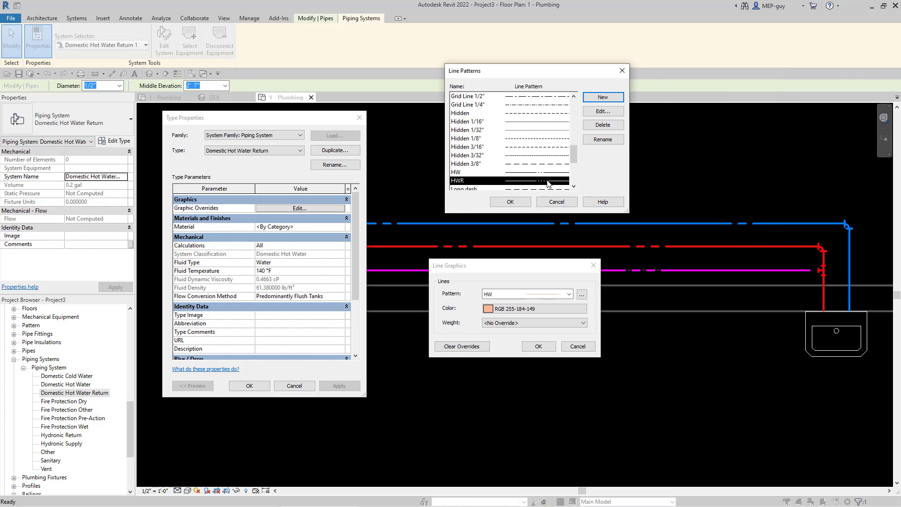
left_click(510, 202)
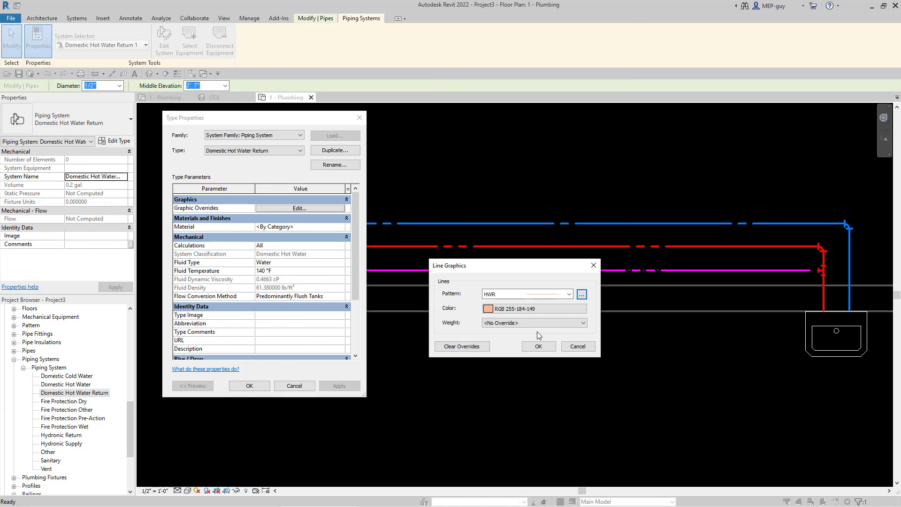
Confirm the HWR line override and apply it to the Domestic Hot Water Return system.
left_click(538, 345)
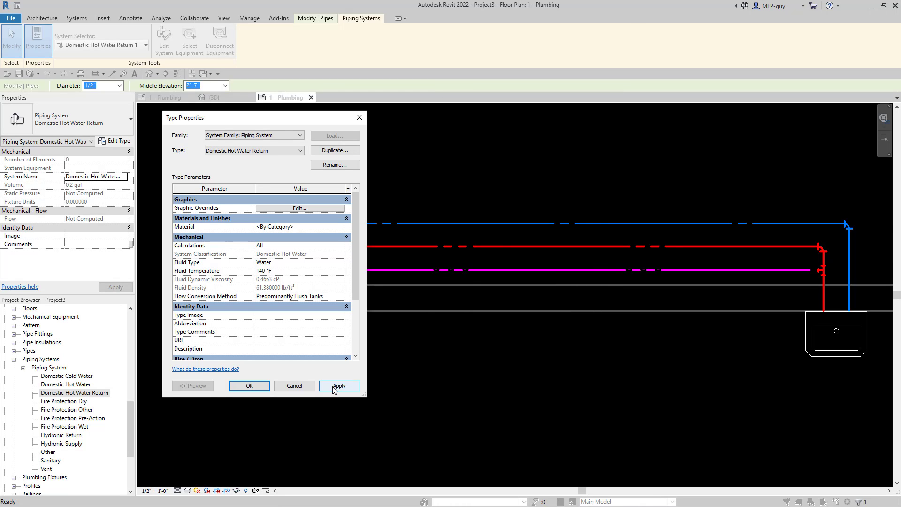
left_click(339, 385)
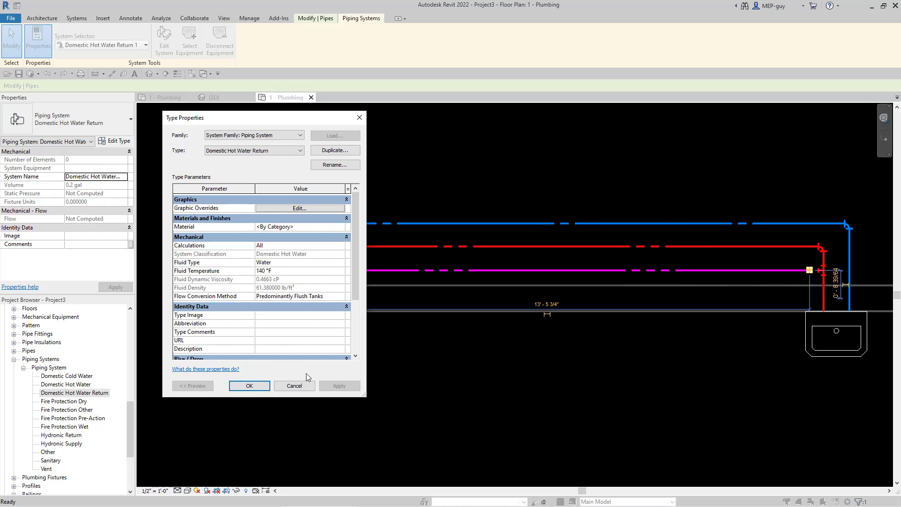
left_click(249, 385)
Connect the return pipe's end to the red riser tee and clear the selection.
left_click(556, 381)
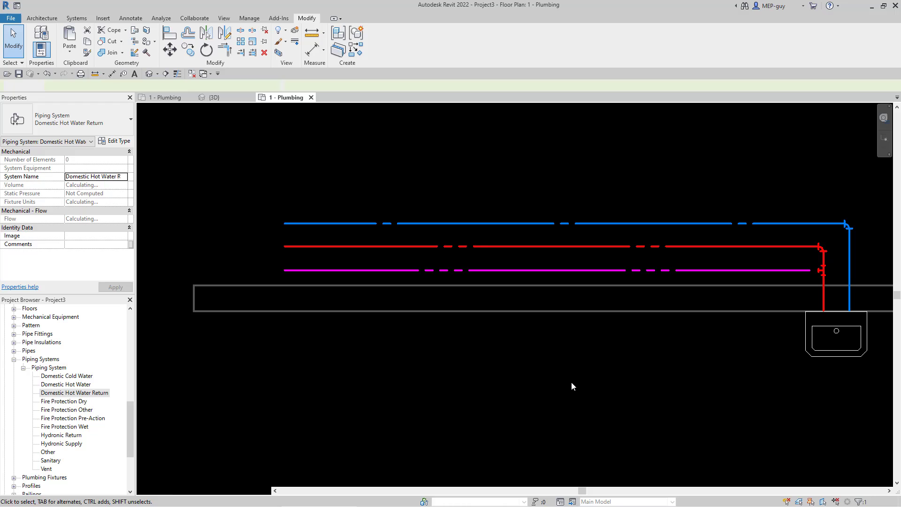
scroll(857, 269, "up", 3)
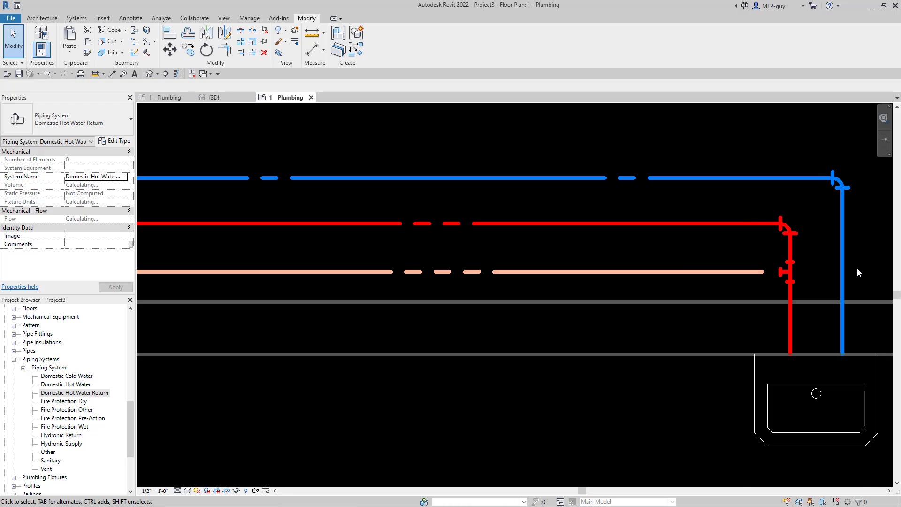
left_click(857, 268)
scroll(857, 269, "up", 2)
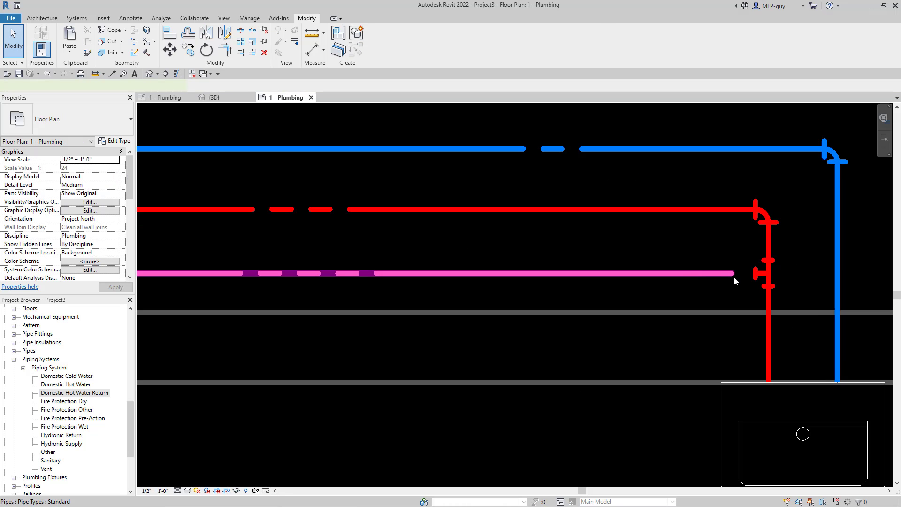
left_click_drag(734, 277, 757, 273)
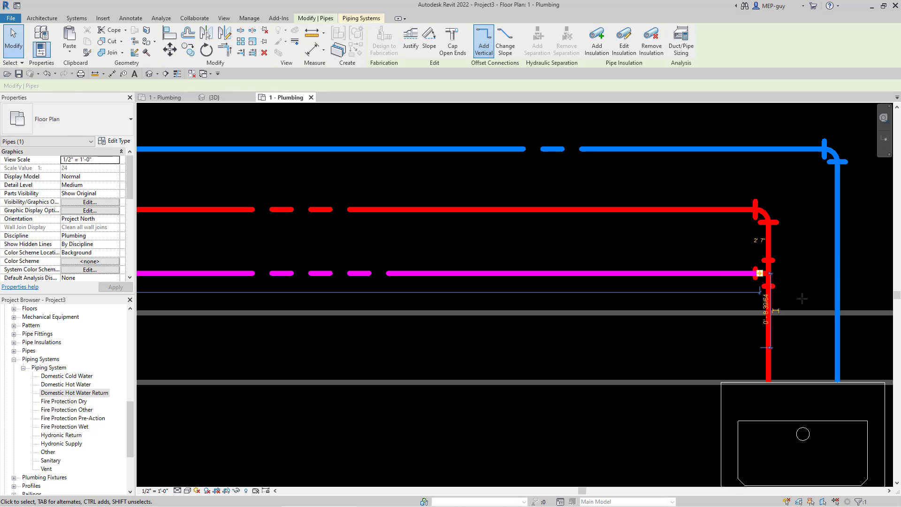
scroll(803, 298, "down", 5)
key("Escape")
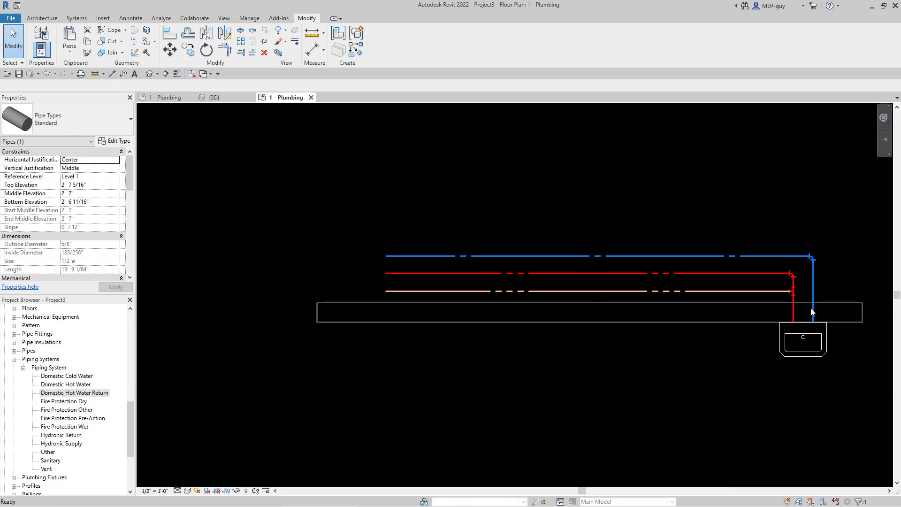
left_click(832, 355)
scroll(826, 356, "up", 1)
Use TG to tag the blue, red and pale pink pipes with 1/2"ø size tags.
scroll(534, 218, "up", 1)
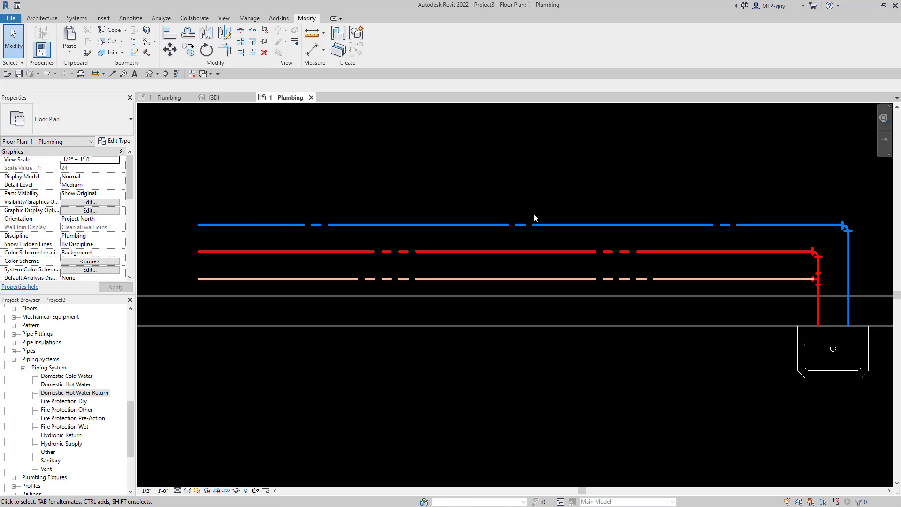
key("t")
key("g")
left_click(568, 224)
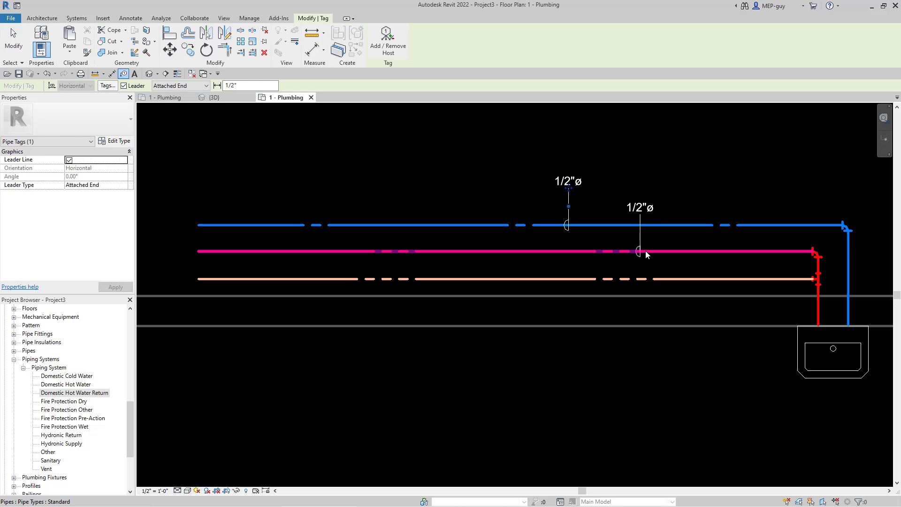
left_click(646, 251)
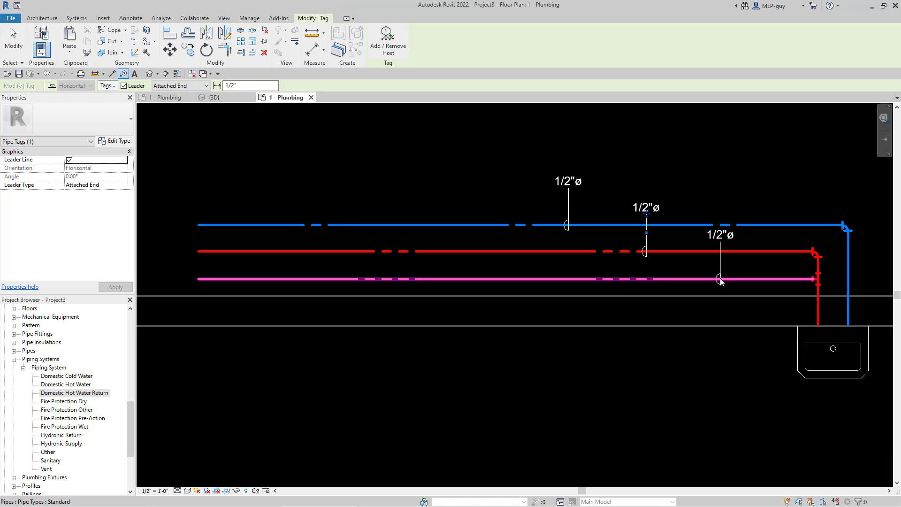
left_click(720, 278)
key("Escape")
key("Escape")
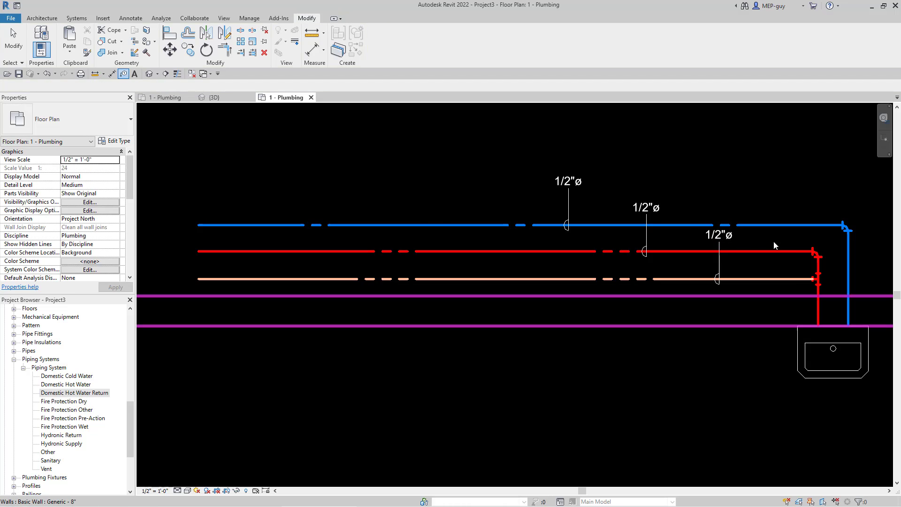
scroll(774, 245, "up", 2)
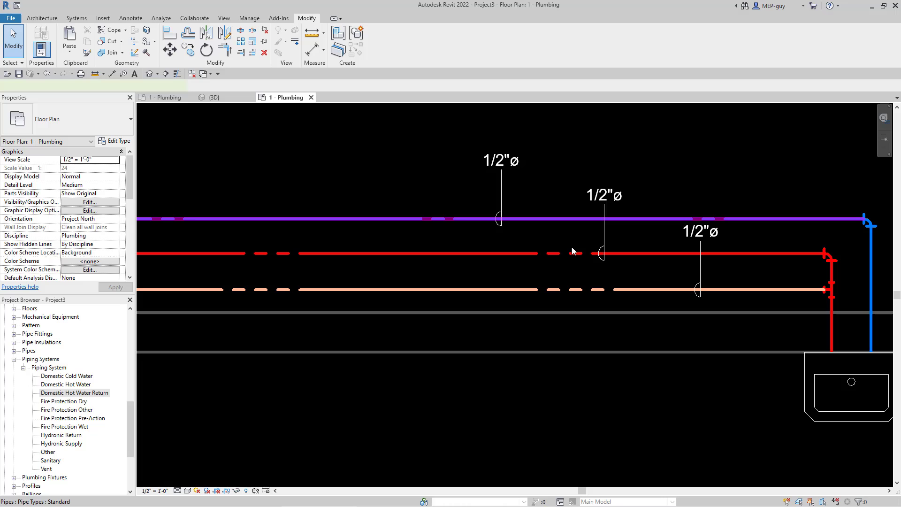
Give the cold water piping system the abbreviation CW.
left_click(582, 218)
left_click(361, 18)
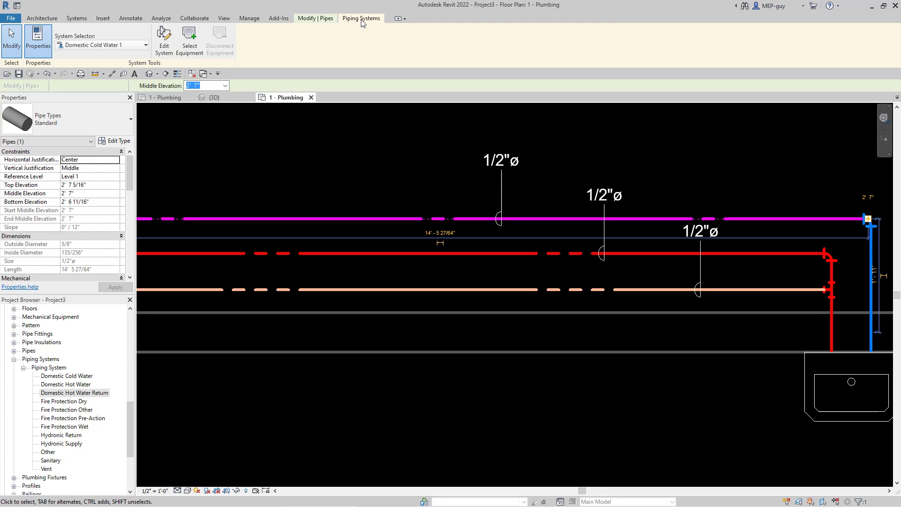
left_click(113, 141)
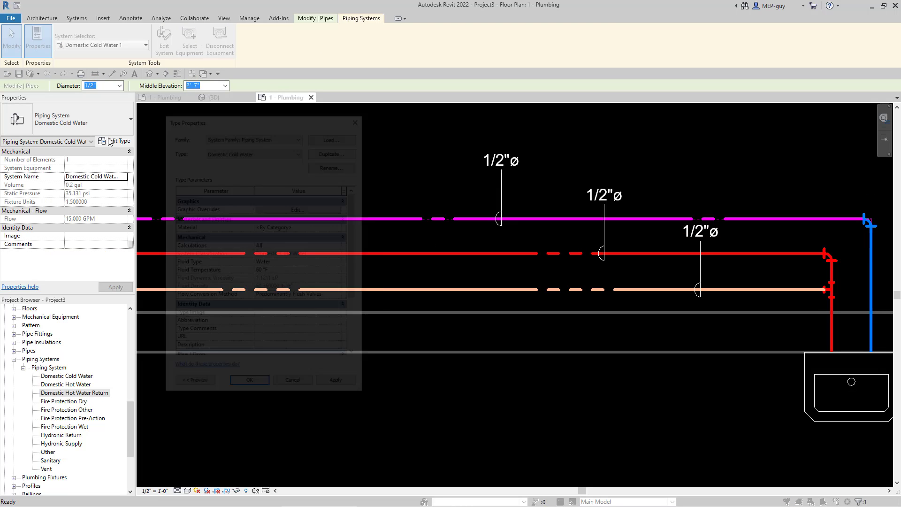
scroll(201, 261, "down", 2)
left_click(274, 259)
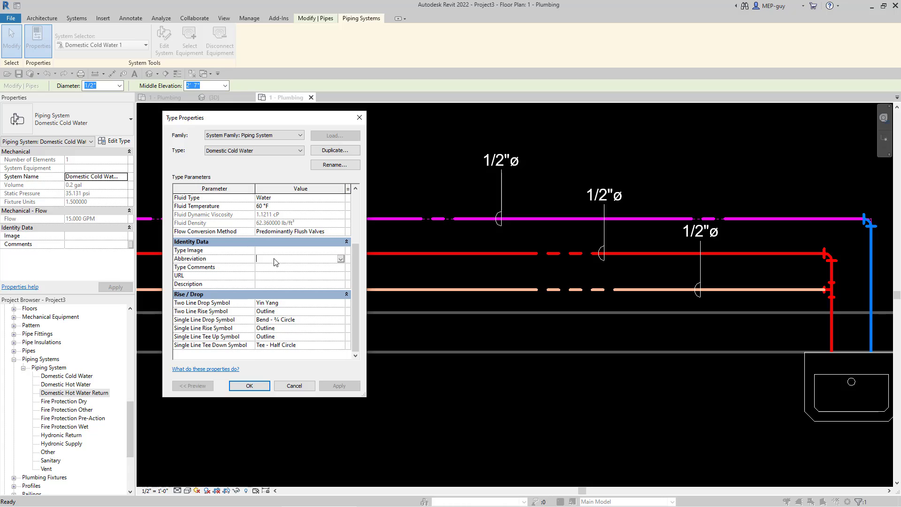
type("CW")
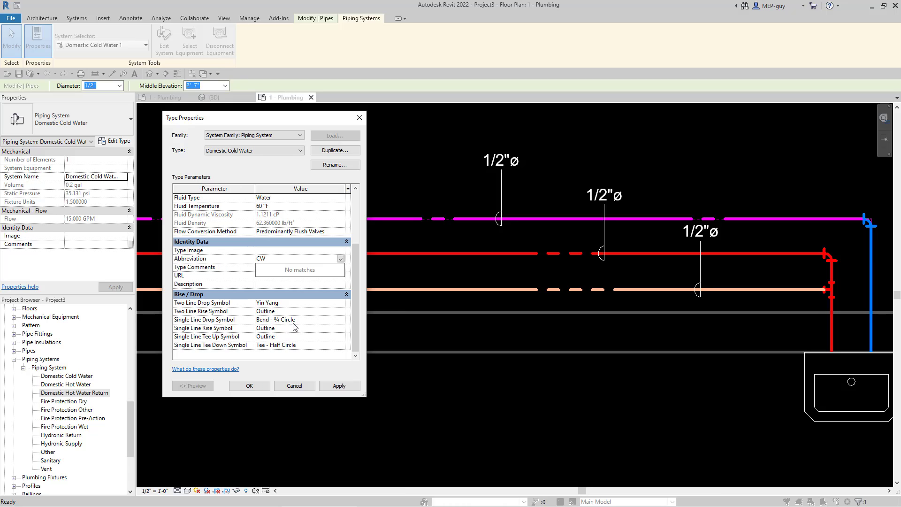
left_click(339, 387)
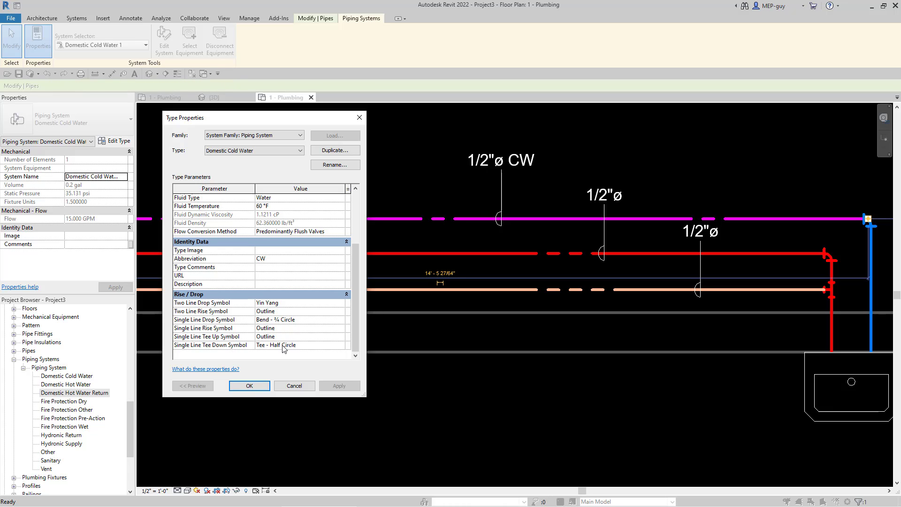
left_click(249, 386)
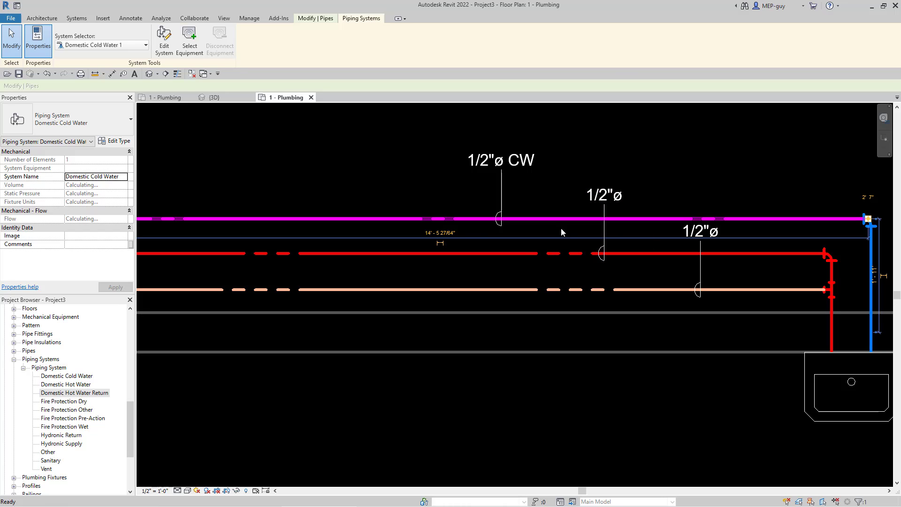
Give the hot water piping system the abbreviation HW.
left_click(625, 264)
left_click(632, 254)
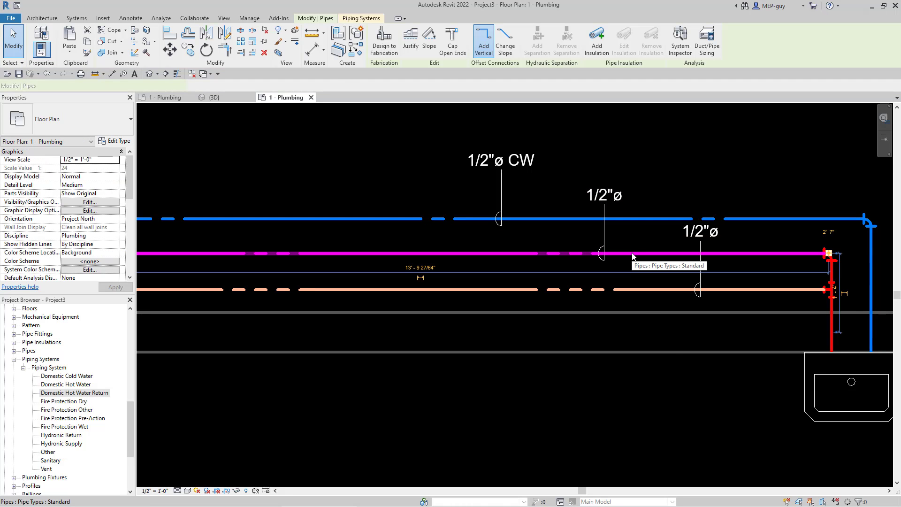
left_click(362, 18)
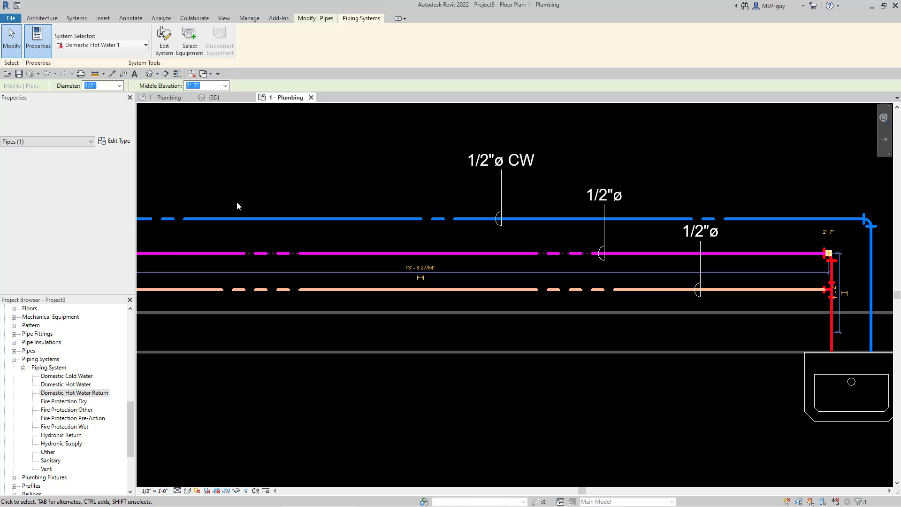
left_click(114, 141)
left_click(271, 324)
type("H")
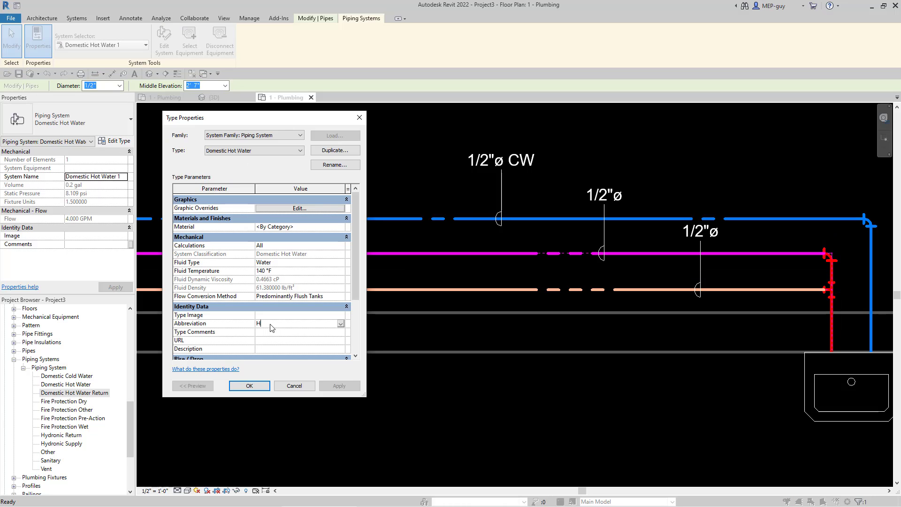
type("W")
left_click(258, 386)
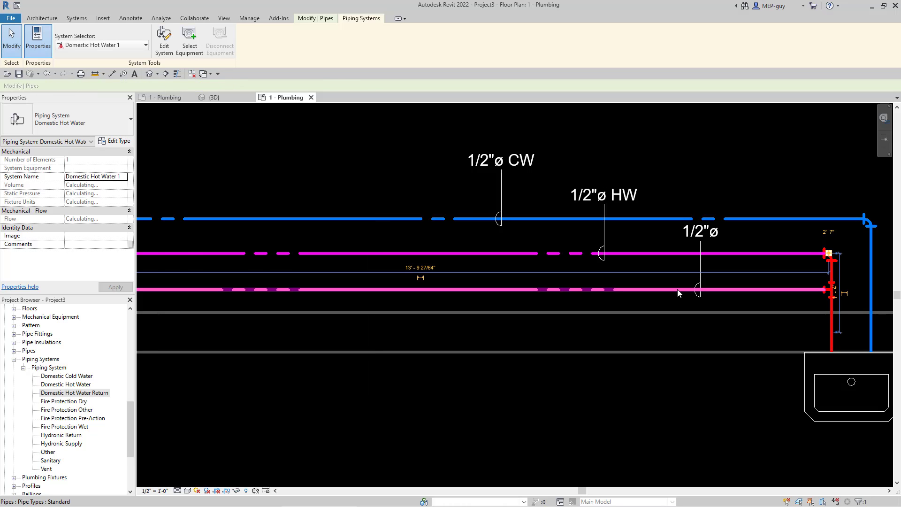
Give the hot water return piping system the abbreviation HWR.
left_click(715, 294)
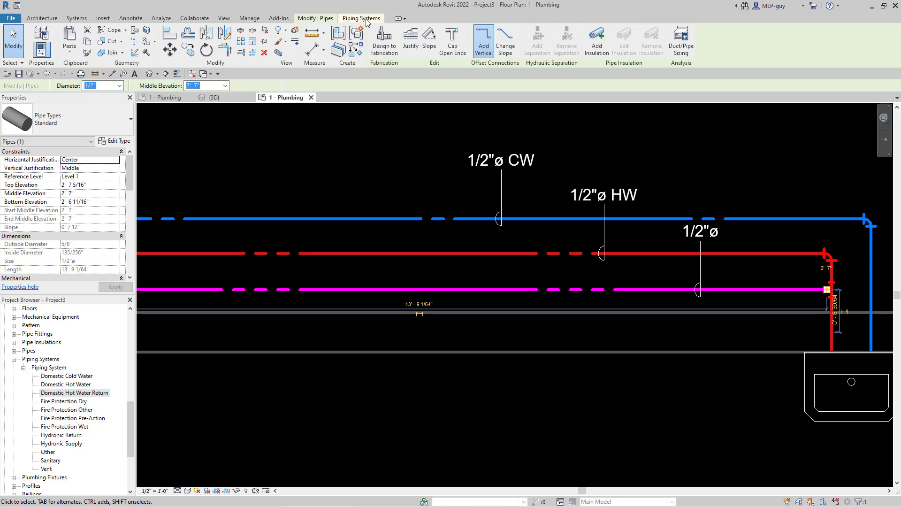
left_click(115, 141)
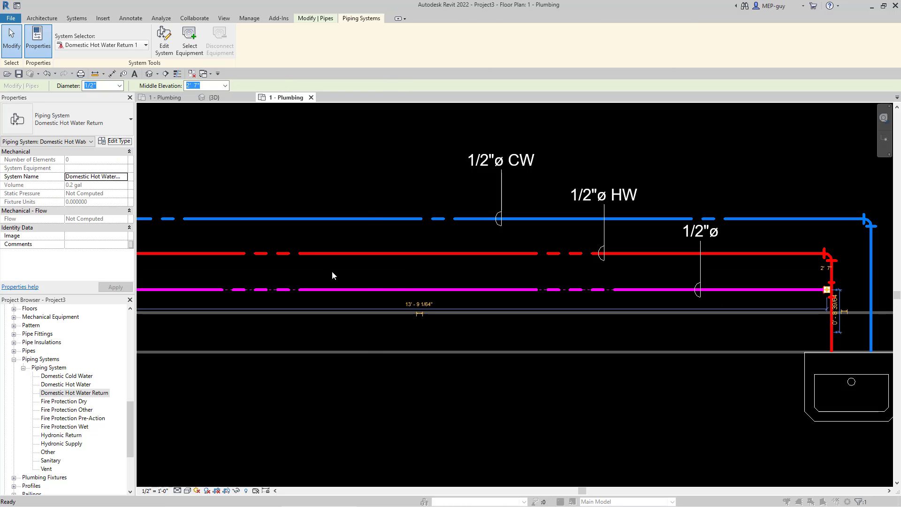
left_click(279, 324)
left_click(279, 323)
type("R")
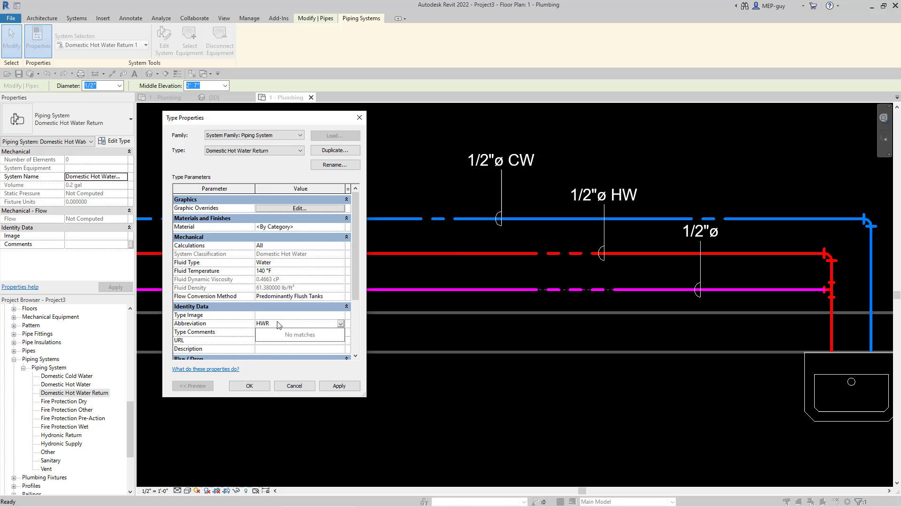
left_click(249, 385)
scroll(480, 395, "down", 2)
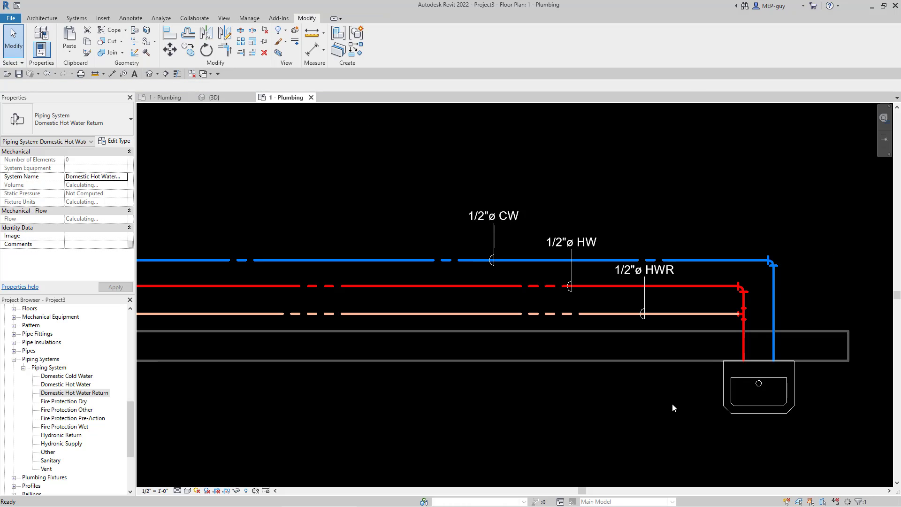
middle_click_drag(673, 392, 646, 358)
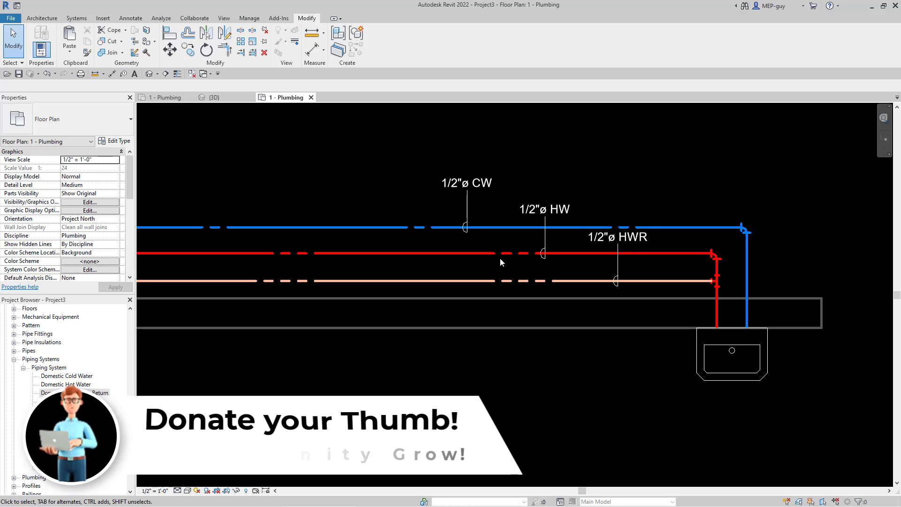
scroll(845, 297, "up", 1)
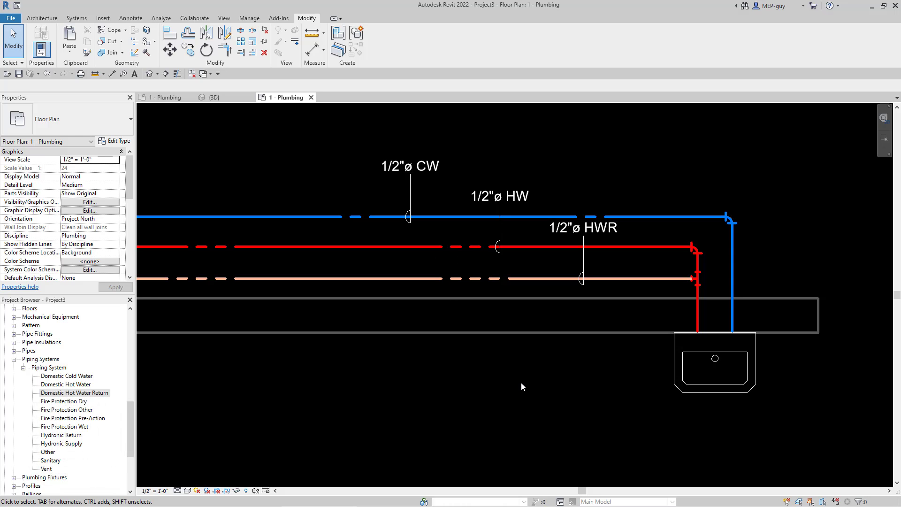
scroll(615, 184, "up", 3)
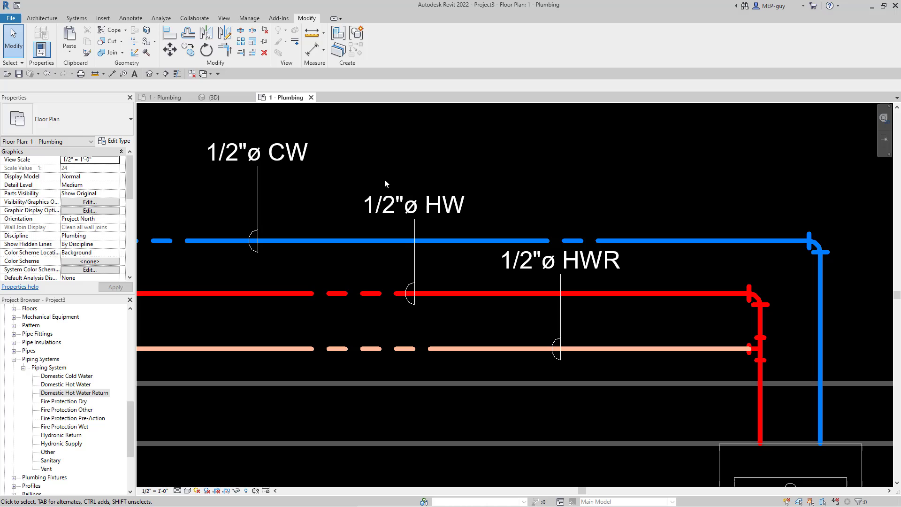